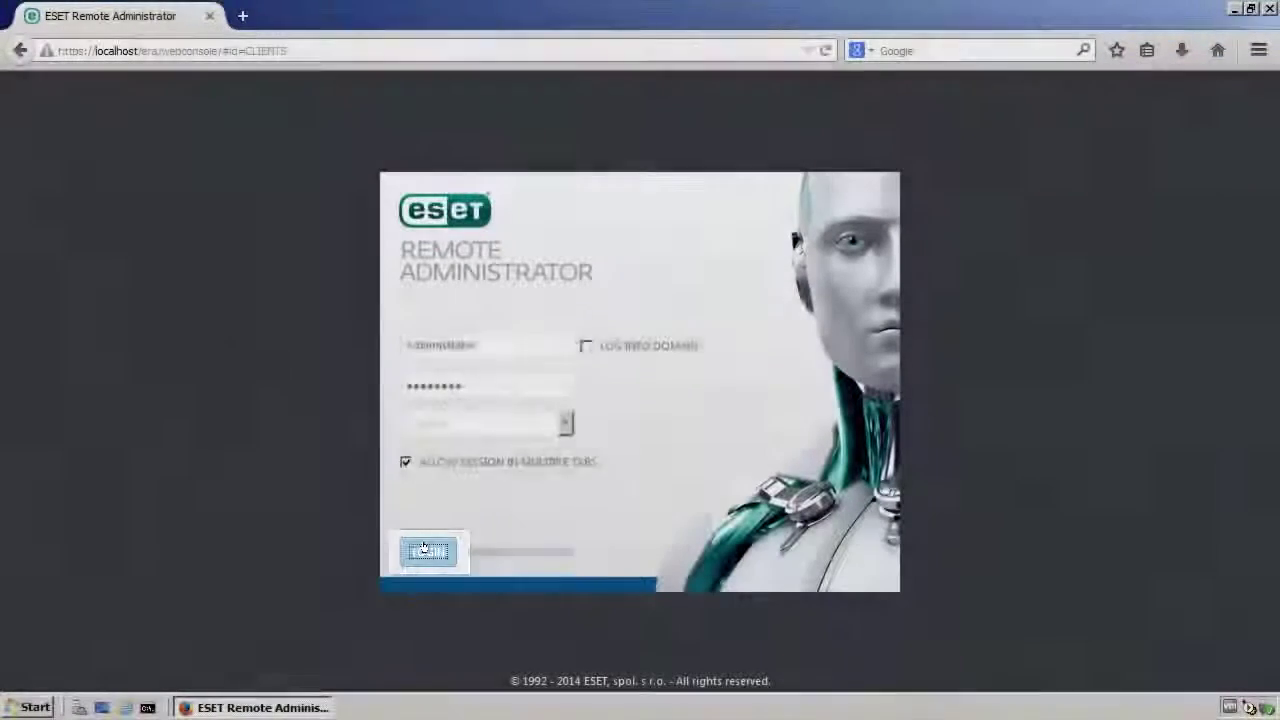
# Log in to the web console and inspect the applications installed on client-pc1.mydomain.local.
pyautogui.click(423, 549)
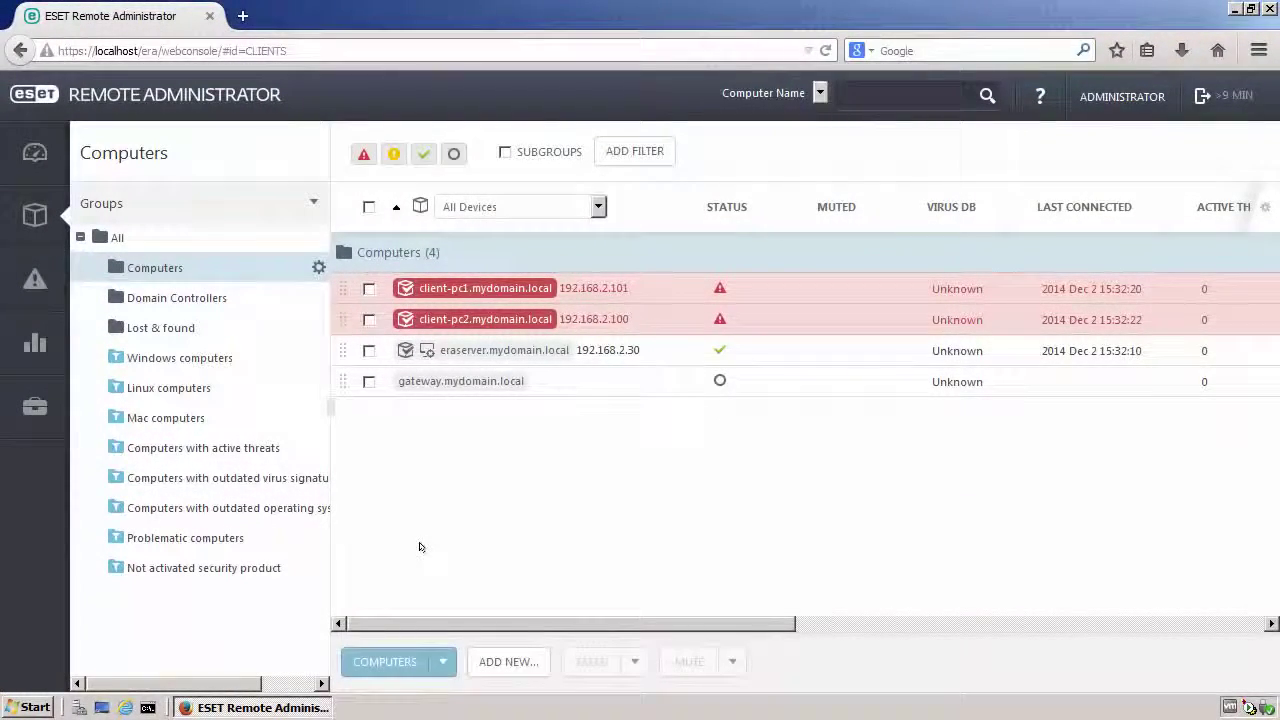
pyautogui.rightClick(468, 283)
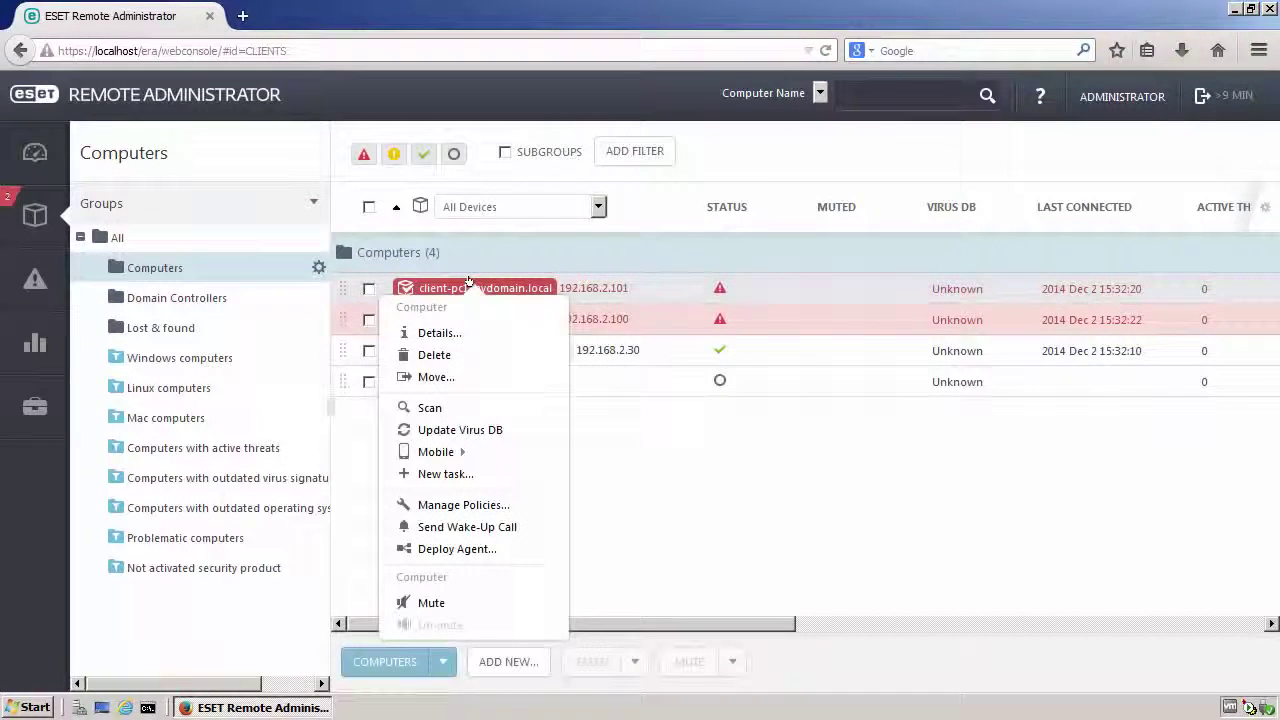
pyautogui.click(432, 332)
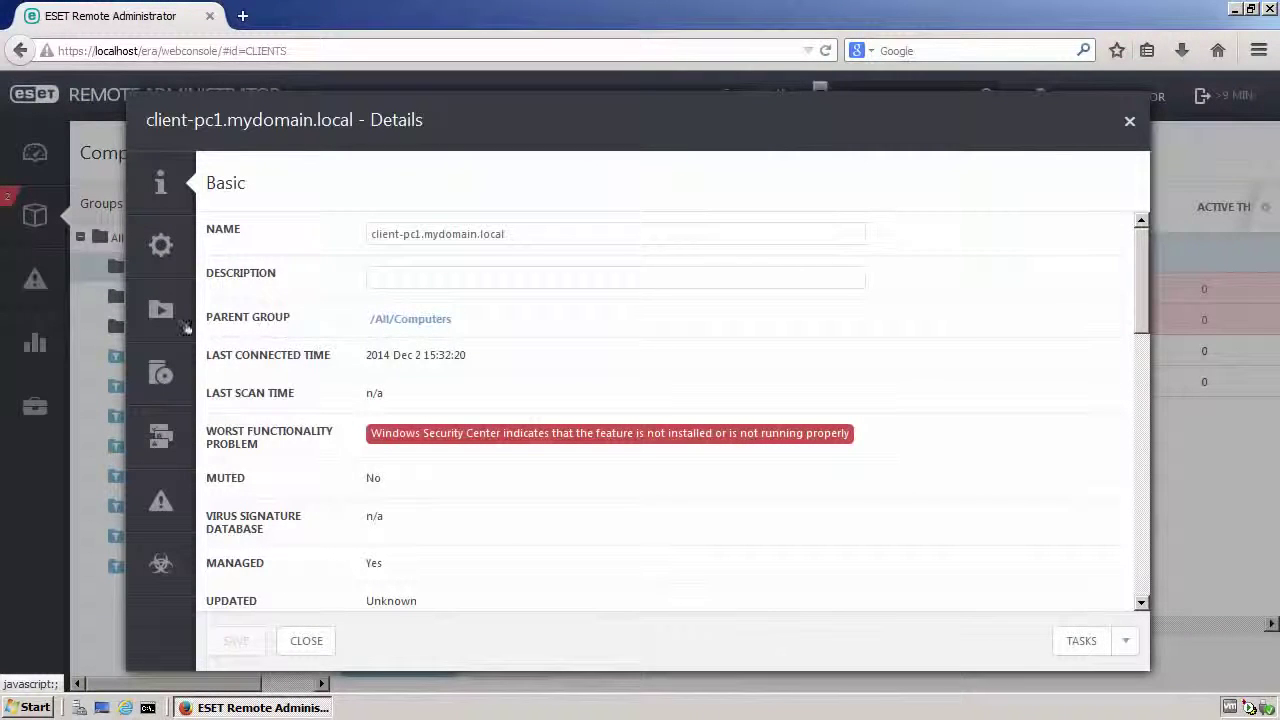
pyautogui.moveTo(148, 316)
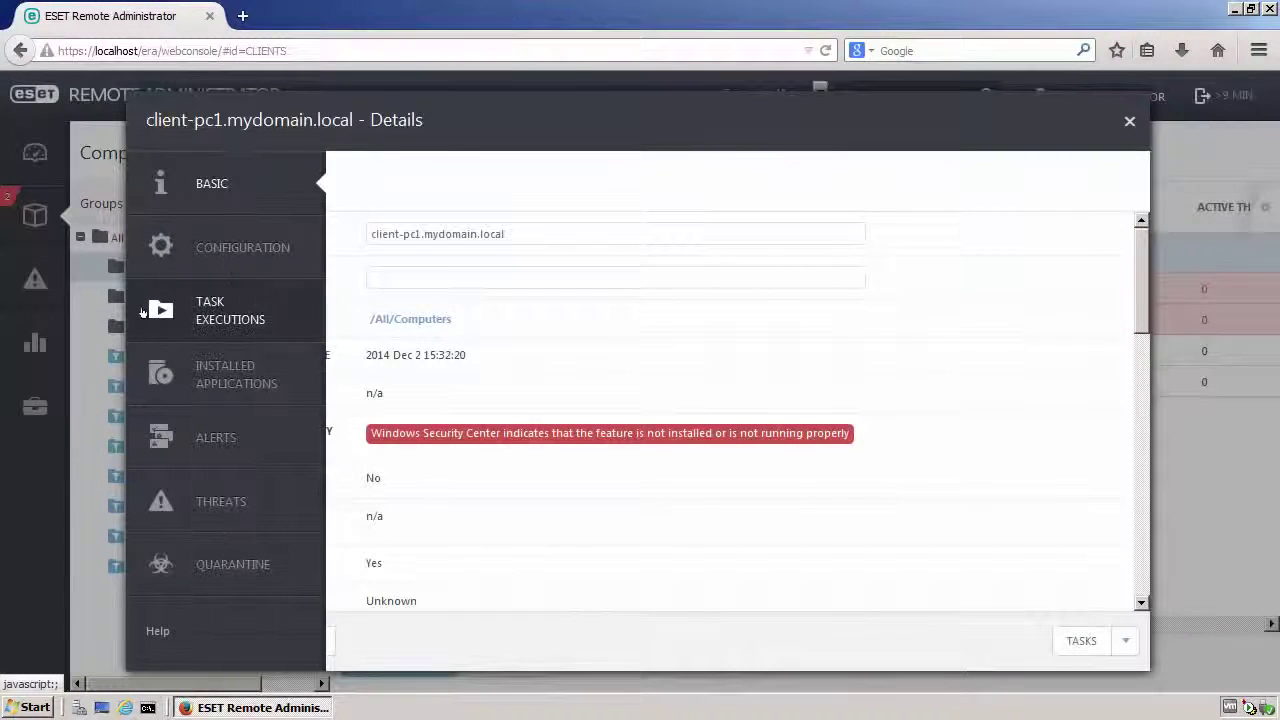
pyautogui.click(147, 372)
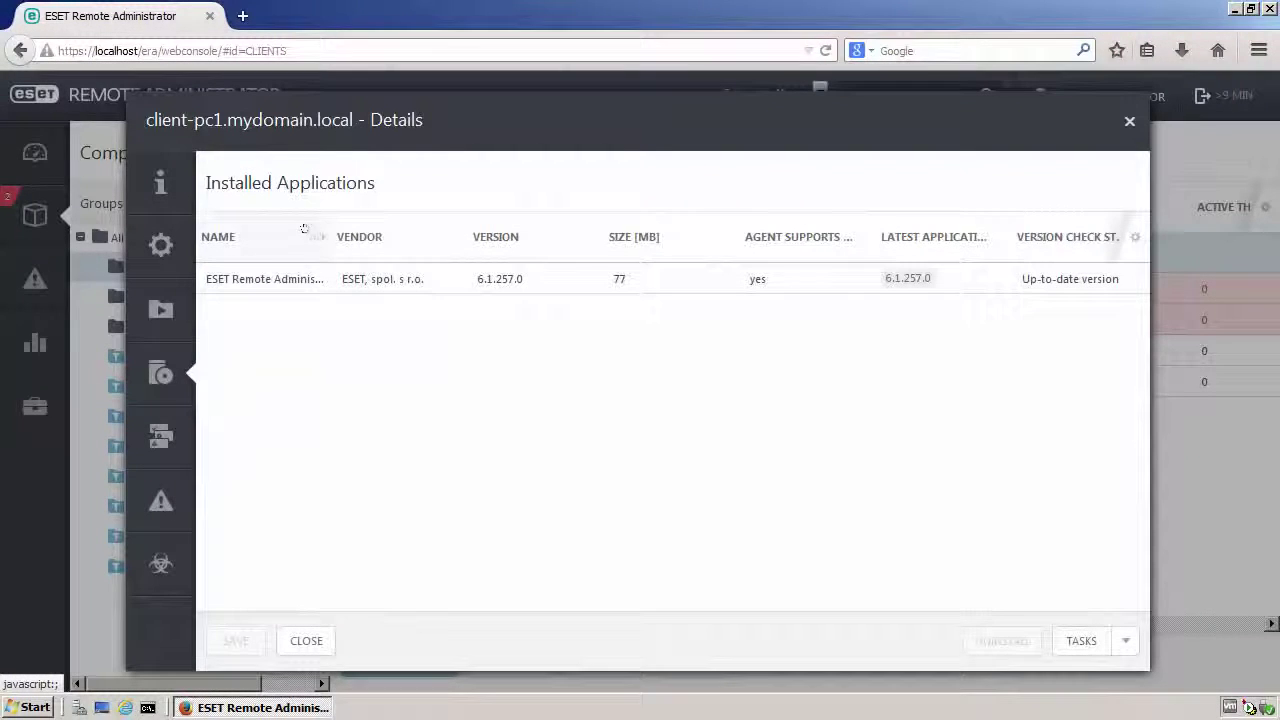
pyautogui.moveTo(313, 219); pyautogui.dragTo(413, 221)
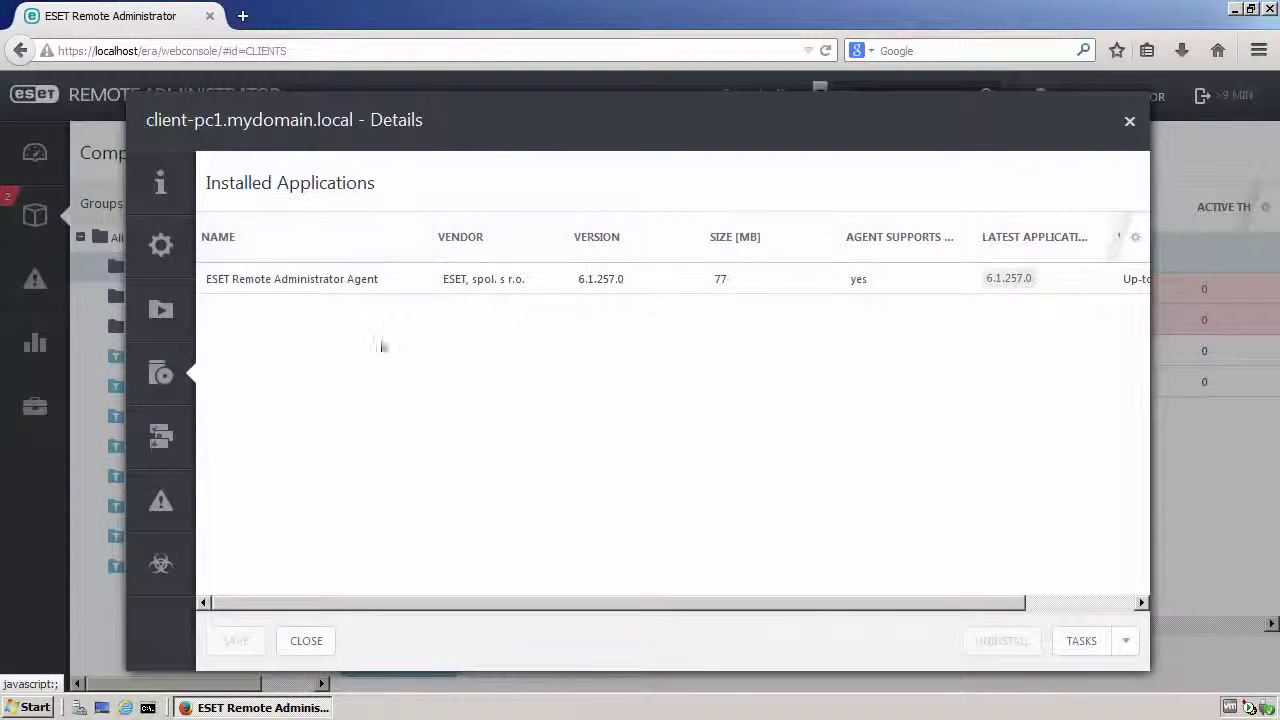
pyautogui.click(303, 640)
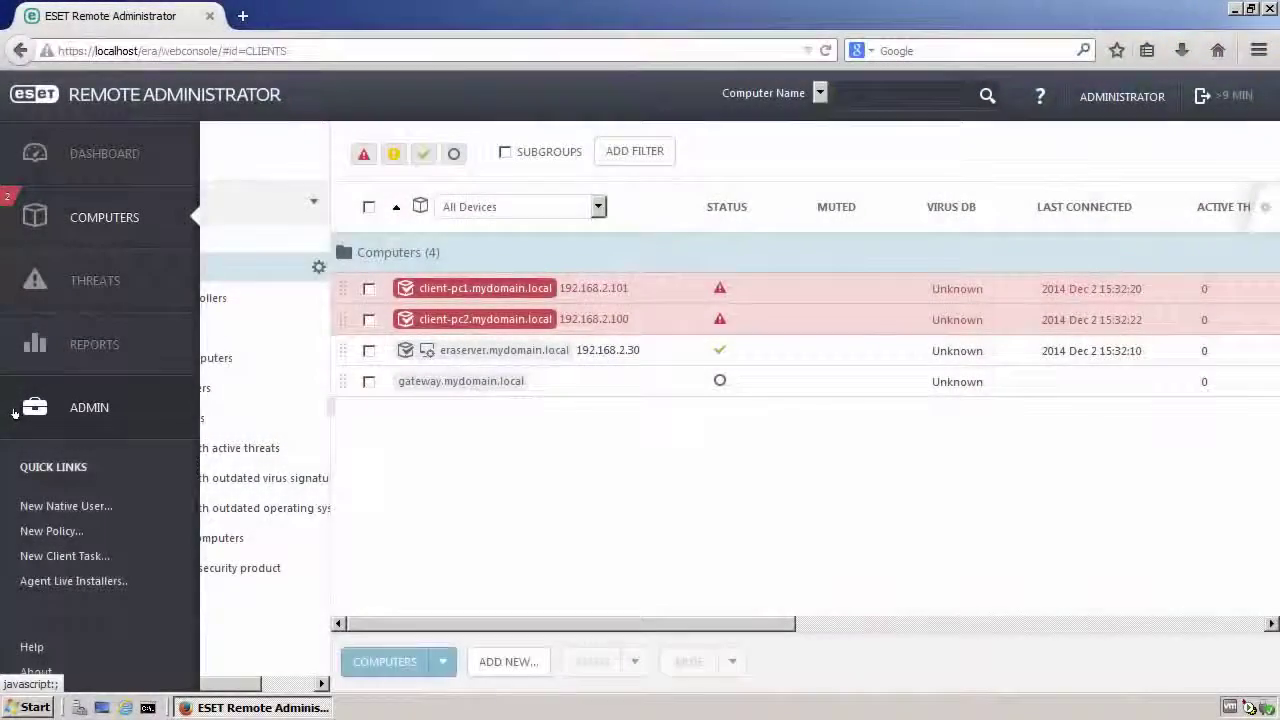
# Create a new Software Install client task named ESET Endpoint Installation.
pyautogui.click(14, 412)
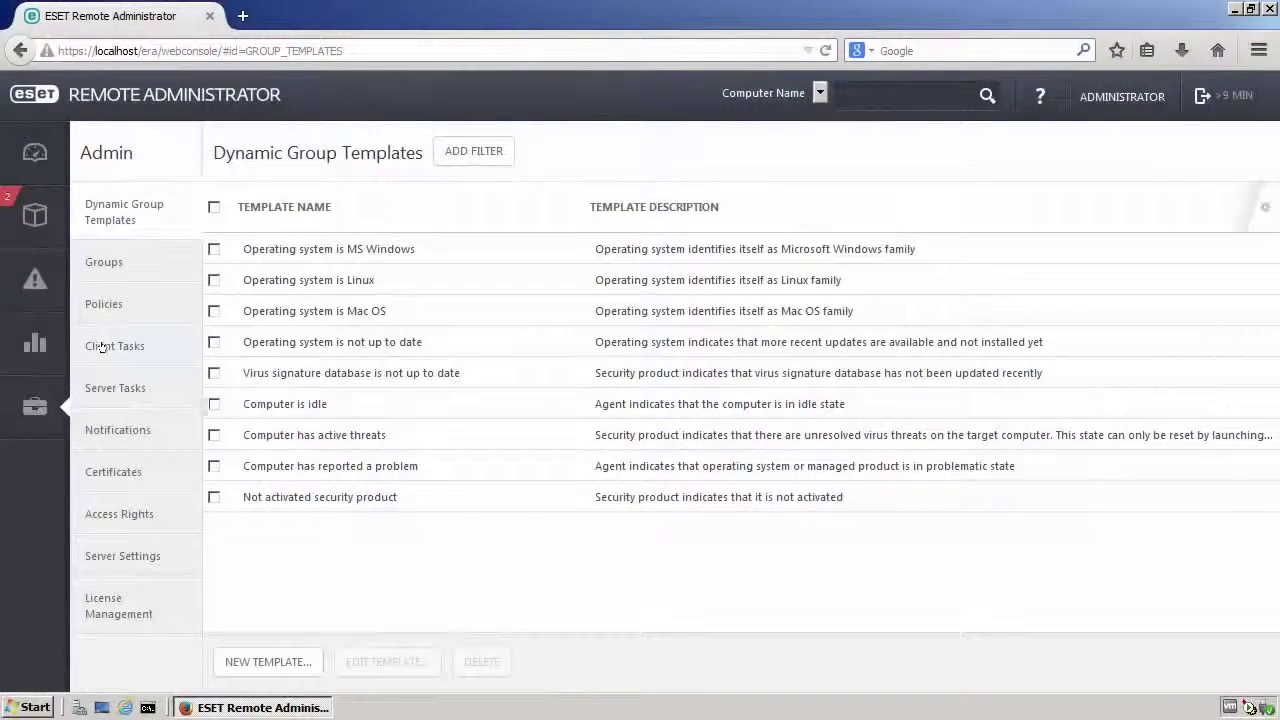
pyautogui.click(101, 346)
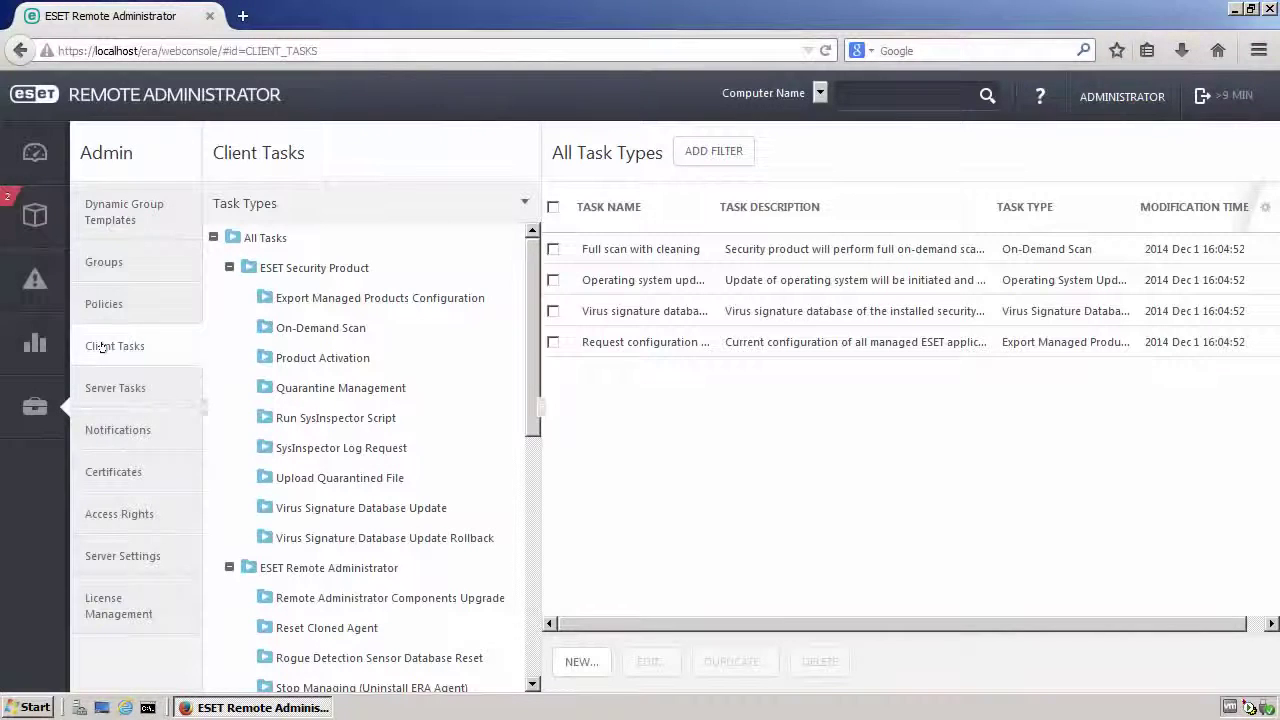
pyautogui.scroll(-6, 390, 440)
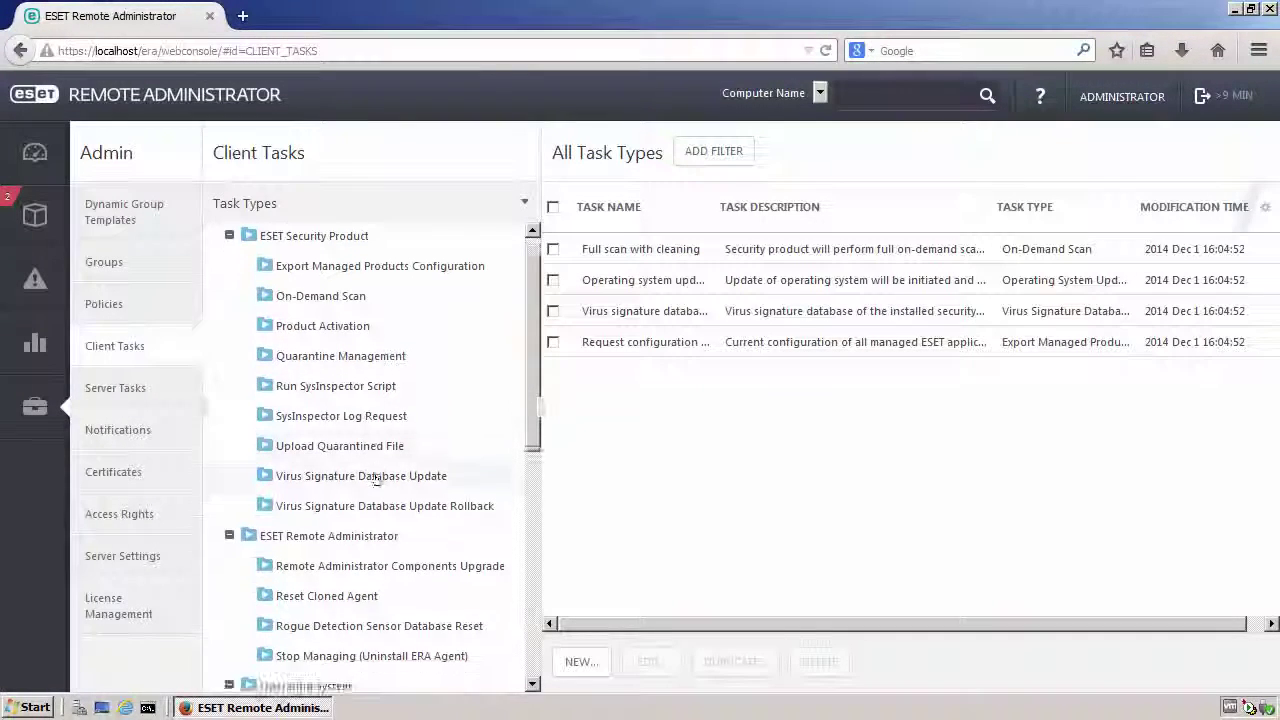
pyautogui.click(318, 522)
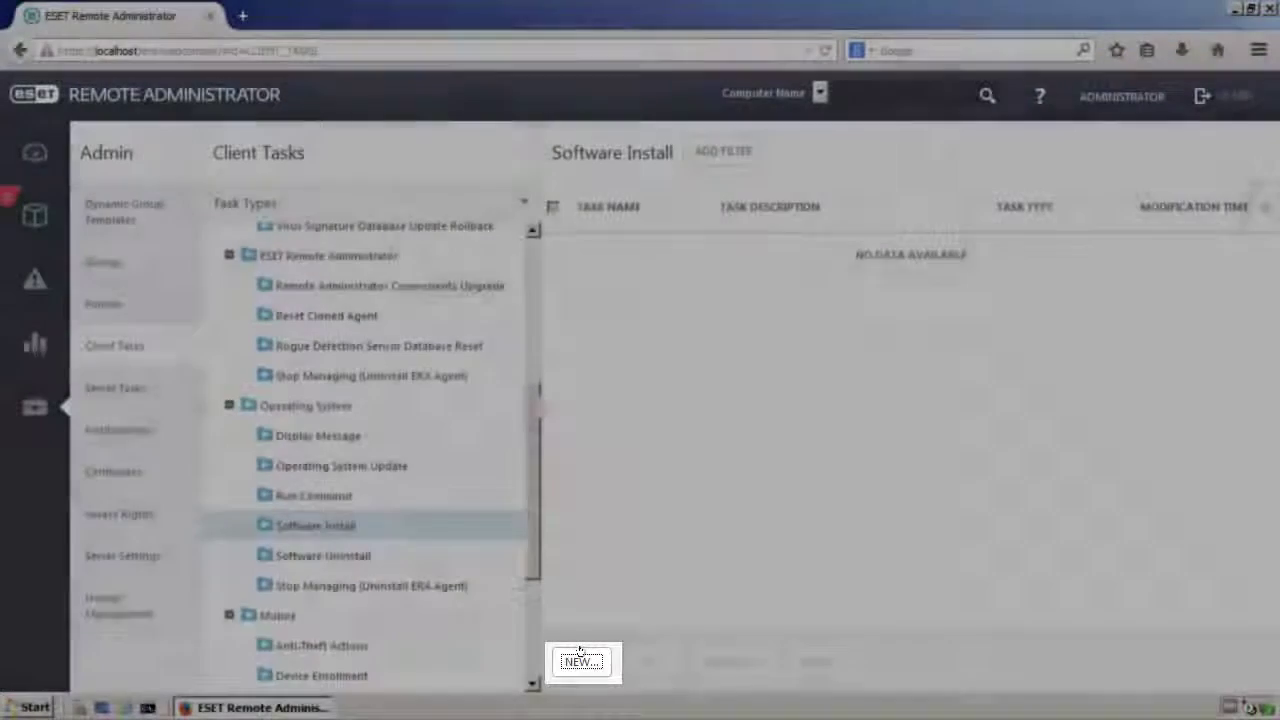
pyautogui.click(580, 660)
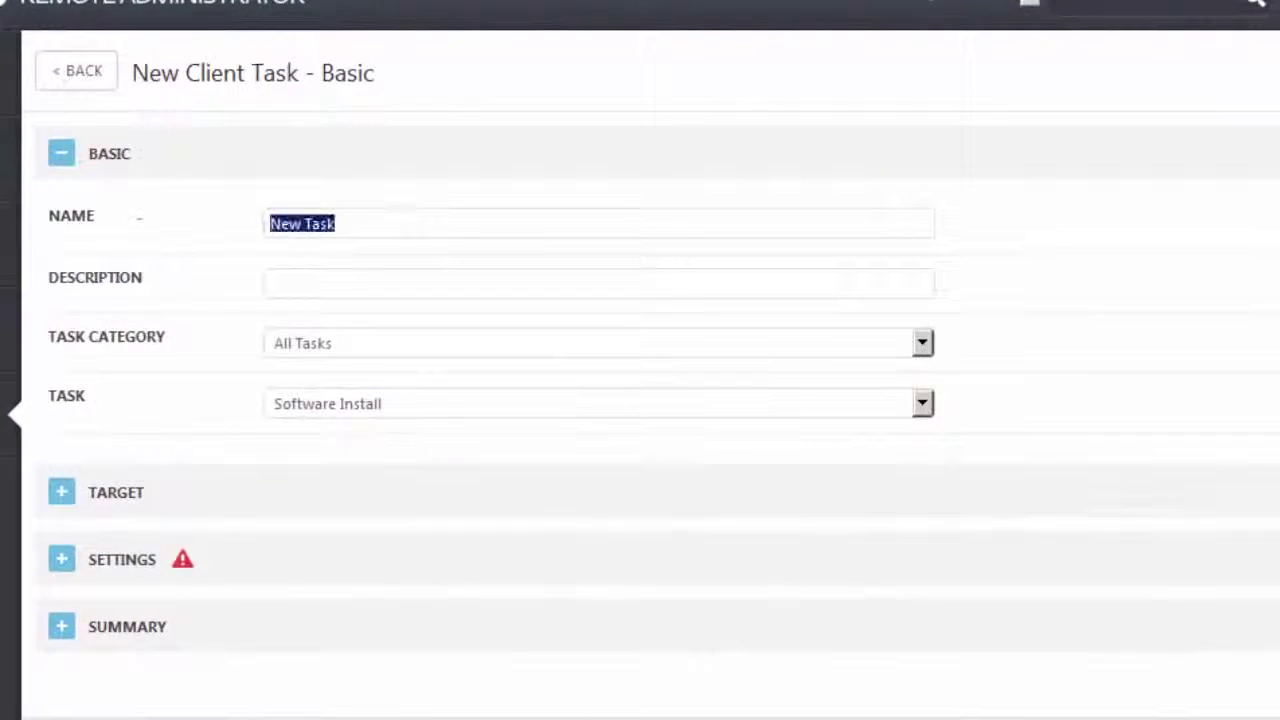
pyautogui.write('ESS')
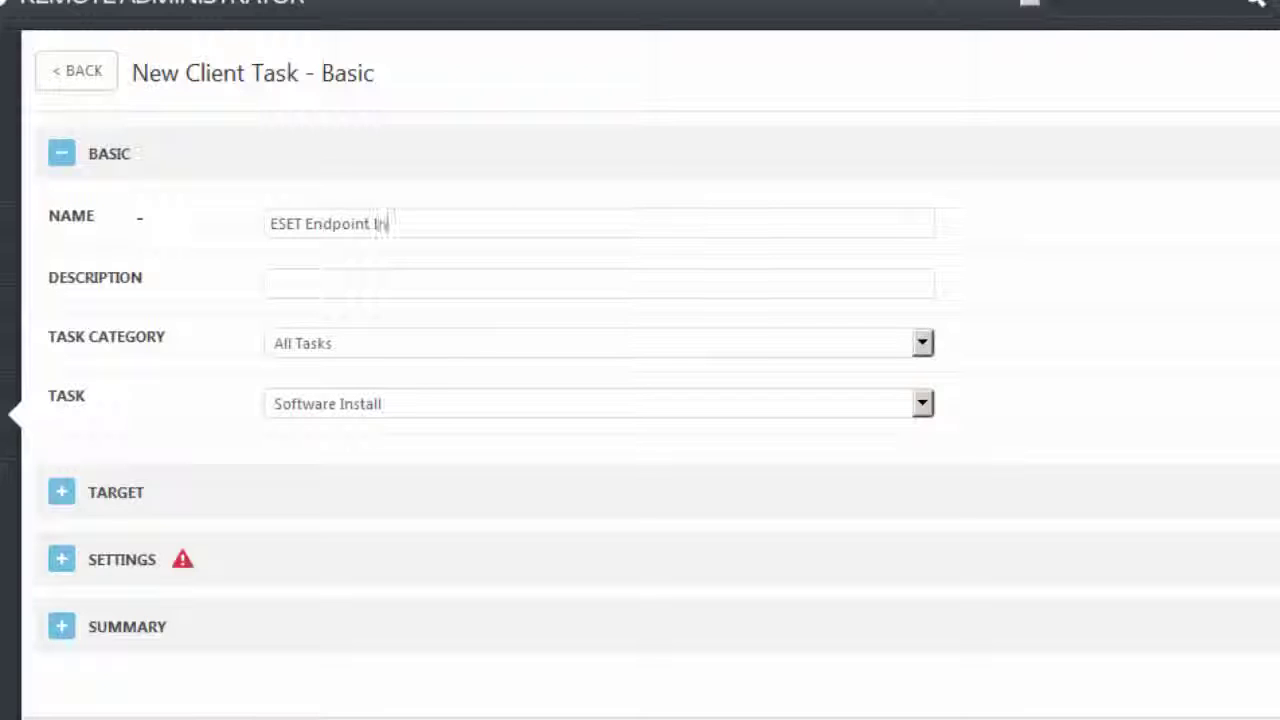
pyautogui.write('stallation')
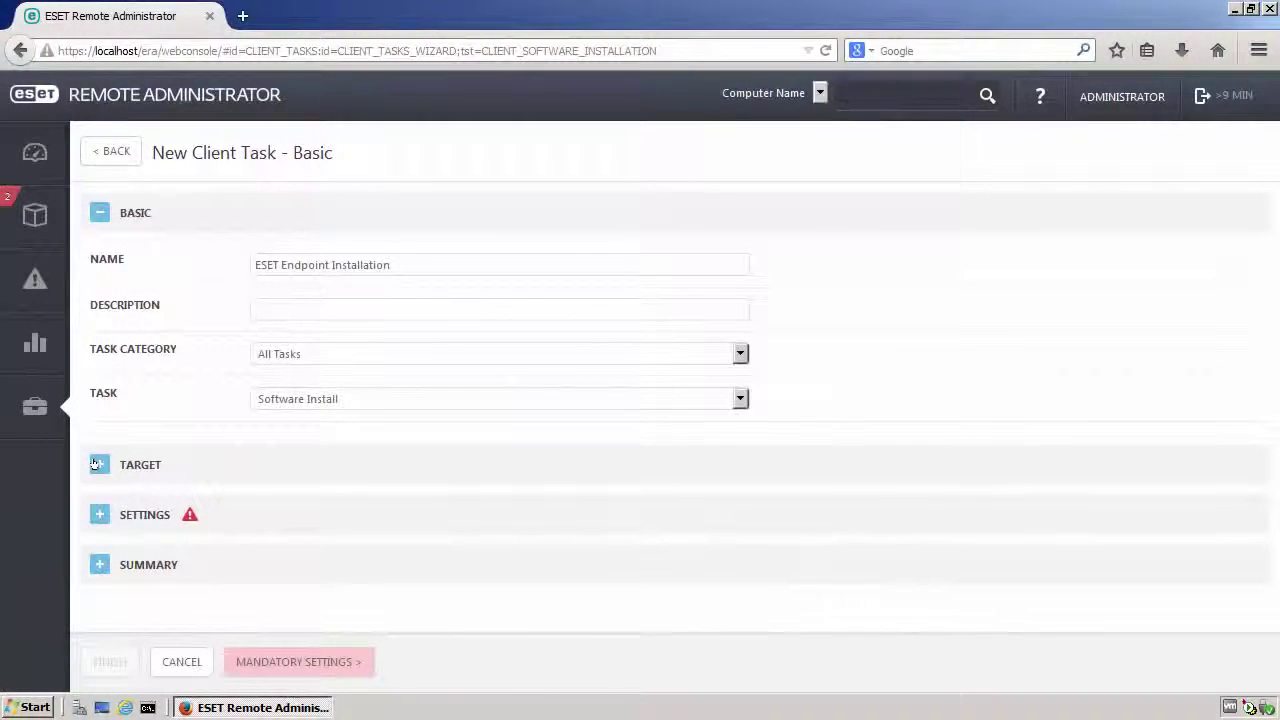
# Add client-pc1.mydomain.local and client-pc2.mydomain.local from the Computers group as targets of the task.
pyautogui.click(97, 464)
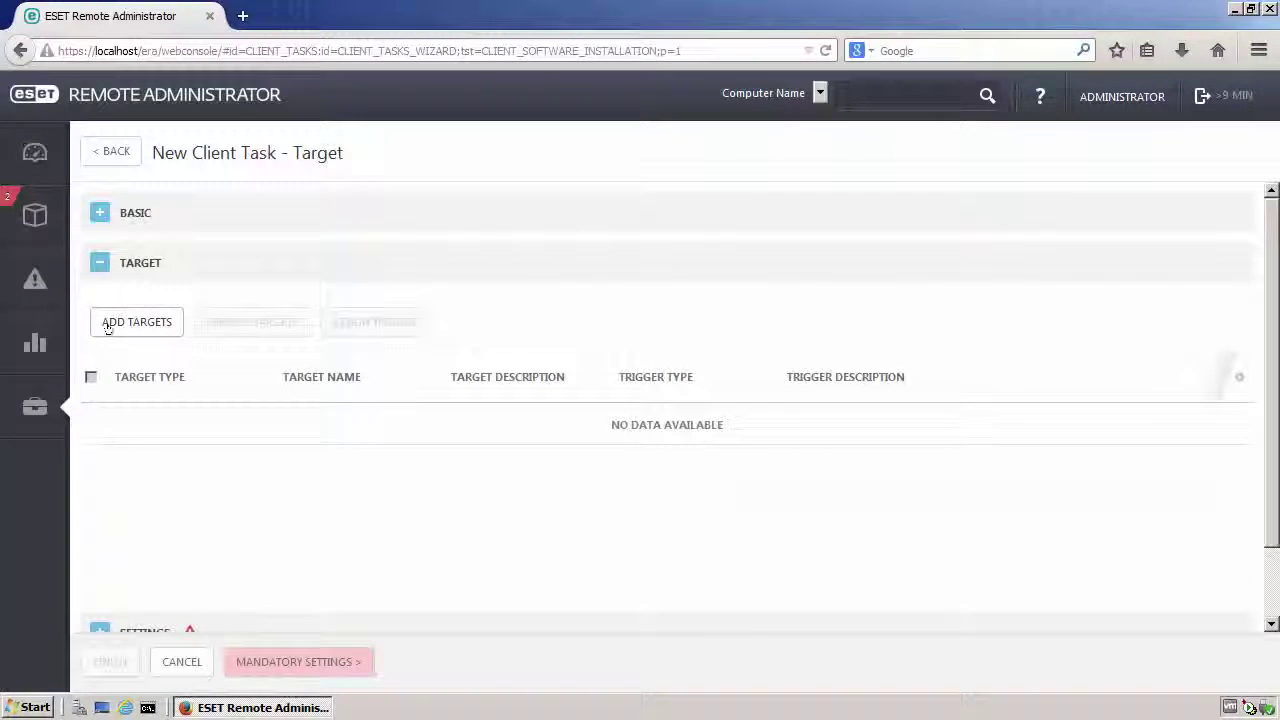
pyautogui.click(108, 328)
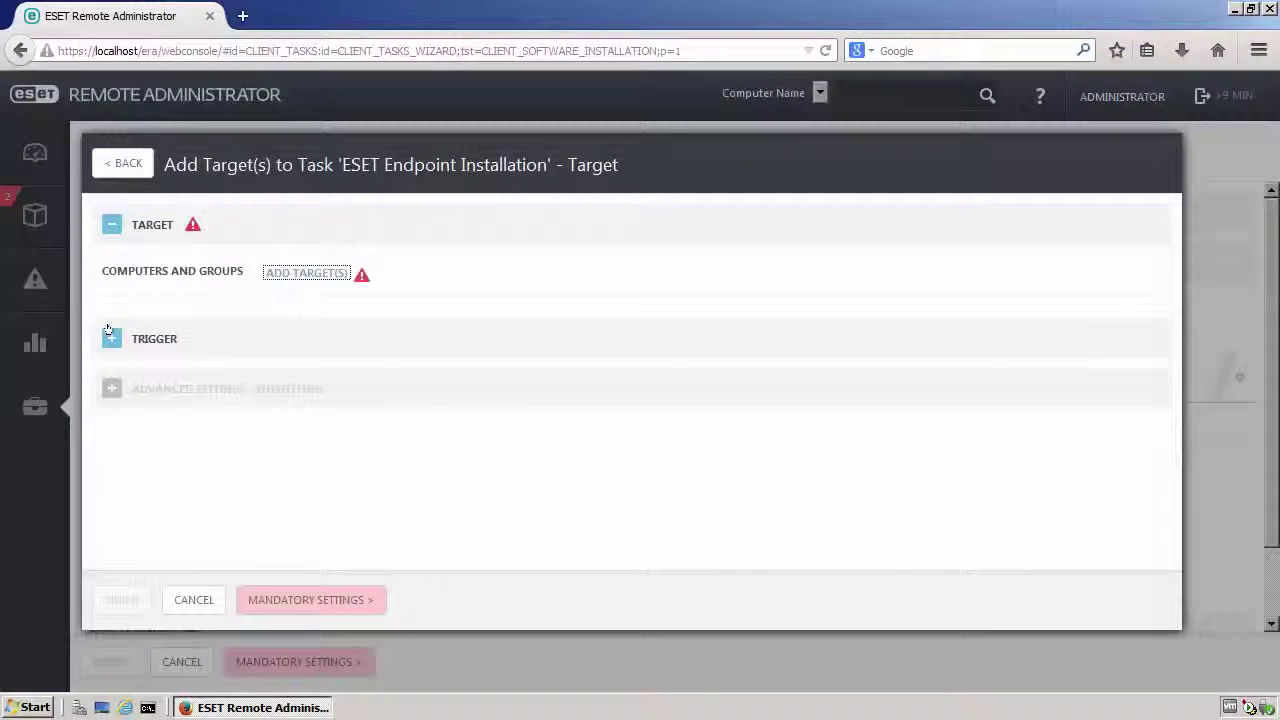
pyautogui.click(290, 272)
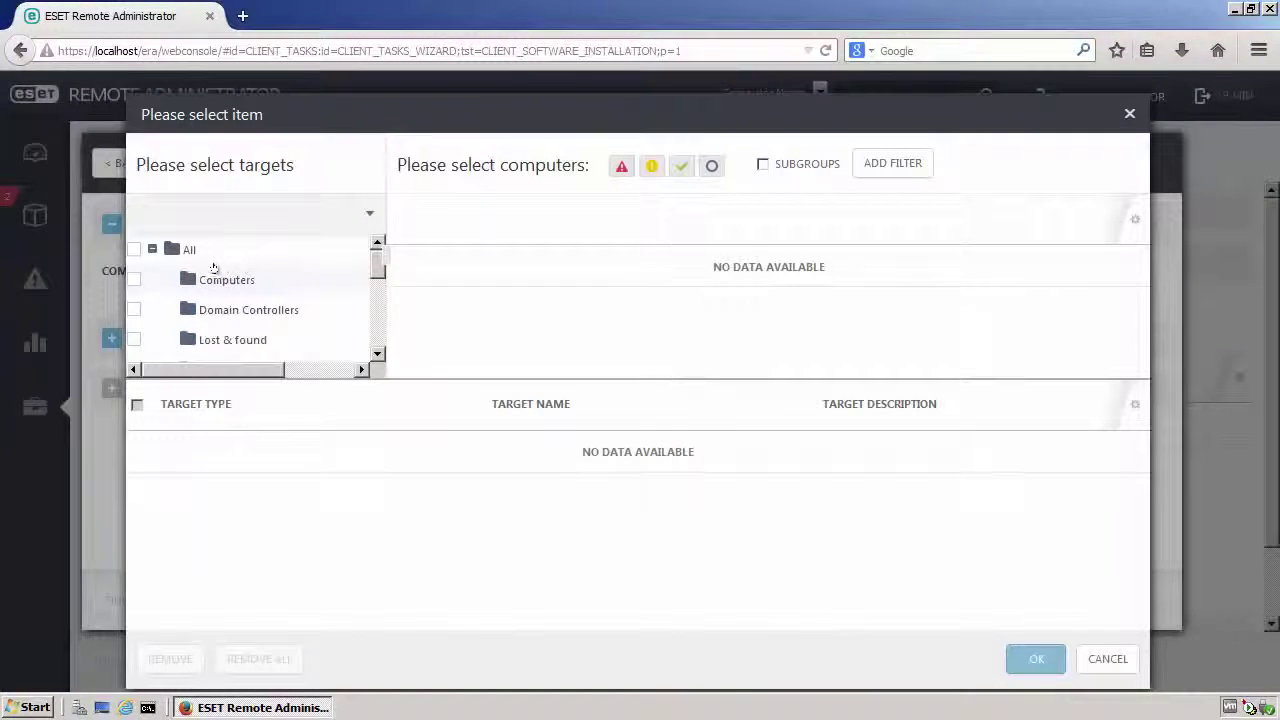
pyautogui.click(215, 278)
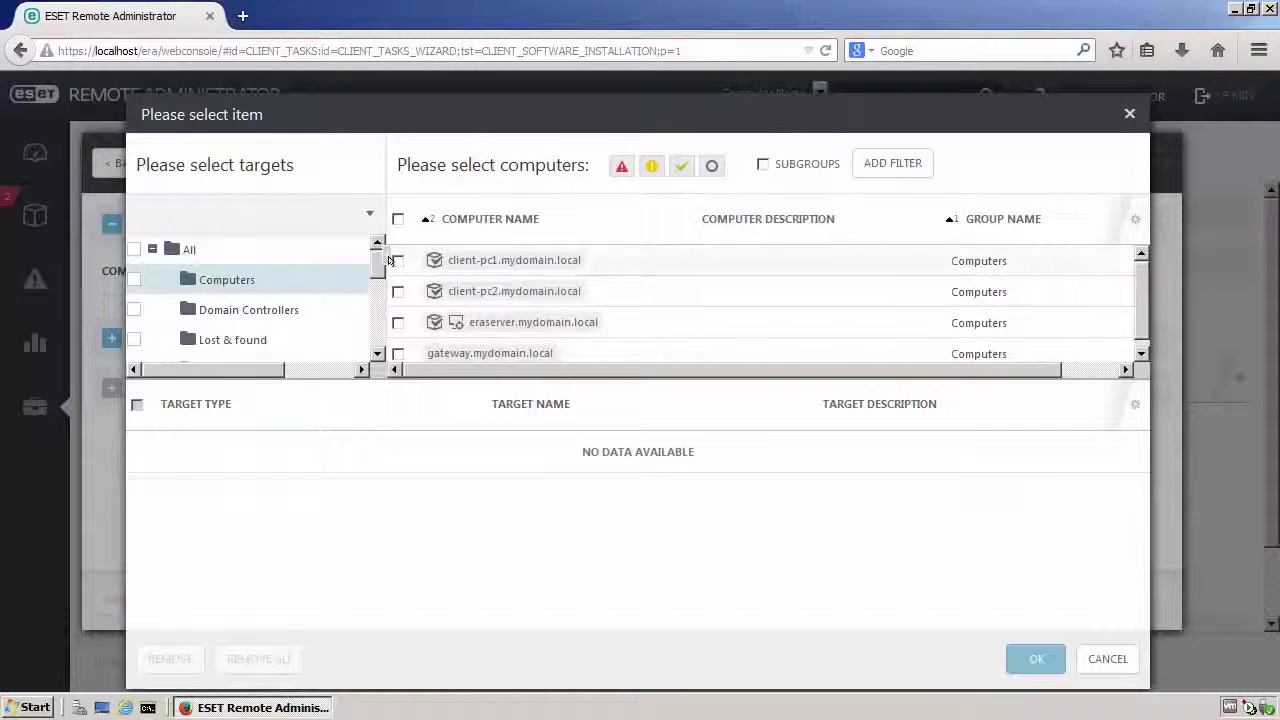
pyautogui.click(396, 261)
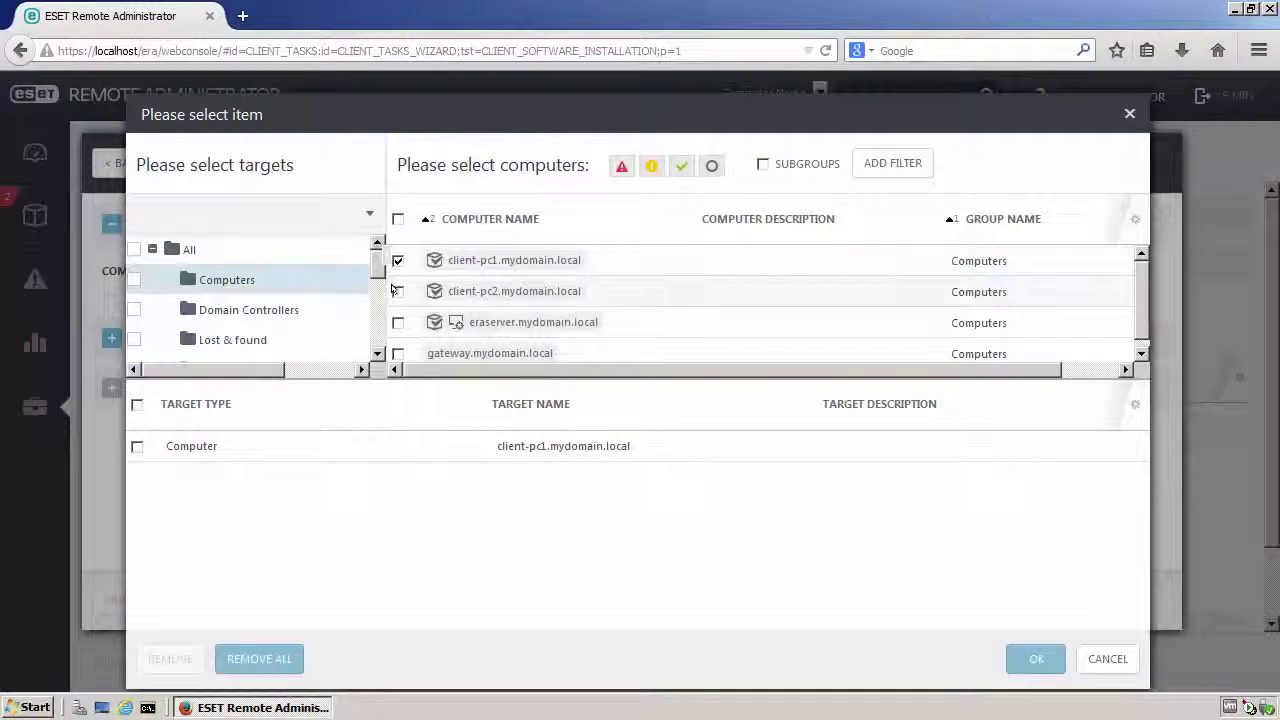
pyautogui.click(396, 291)
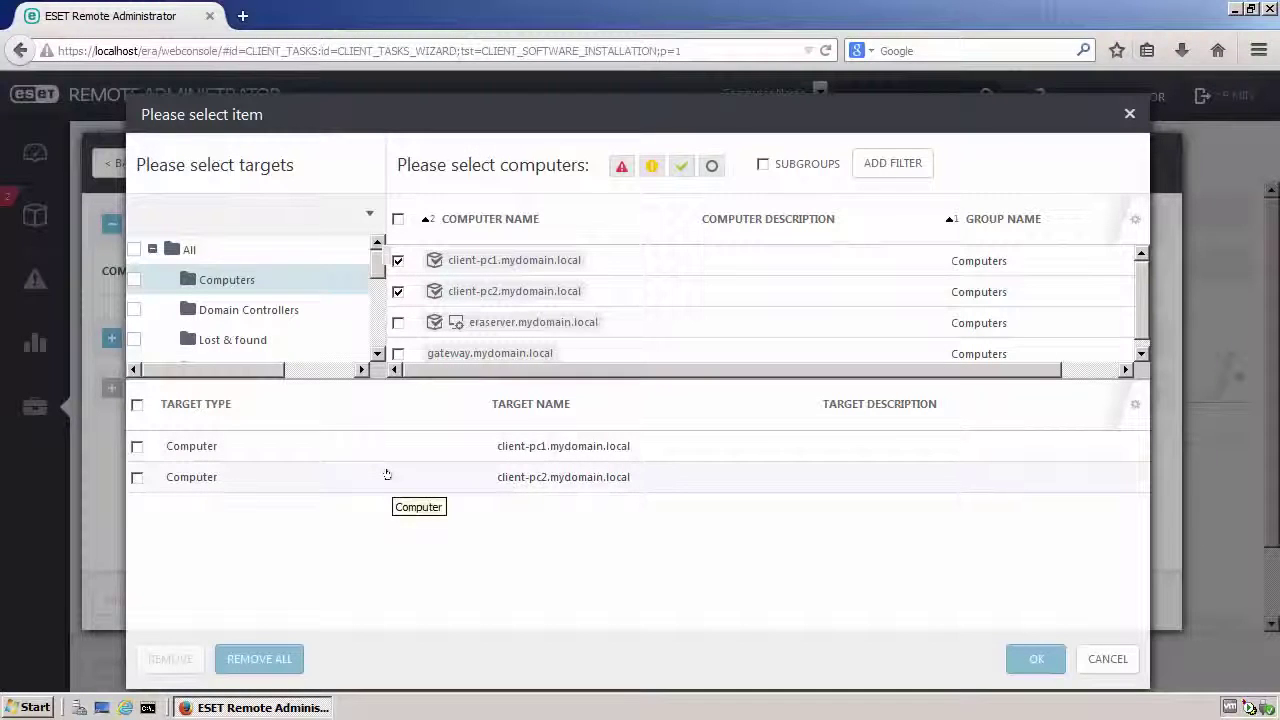
pyautogui.click(1032, 660)
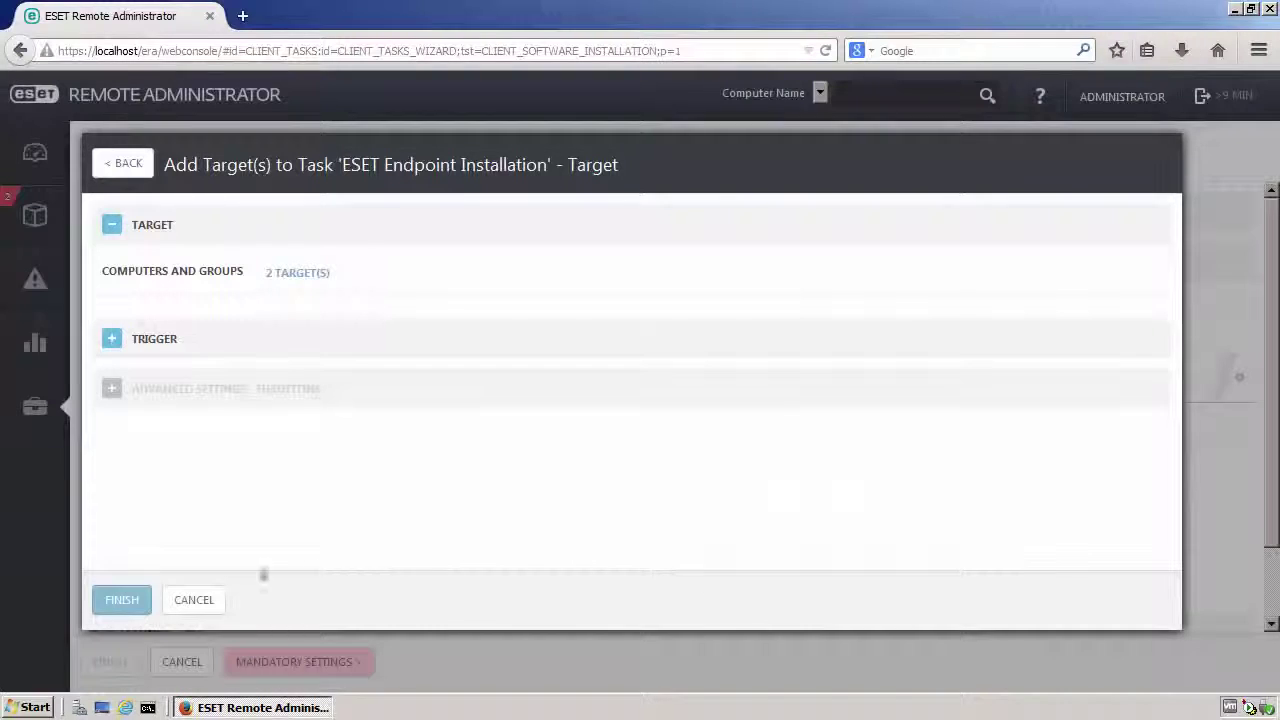
pyautogui.click(121, 600)
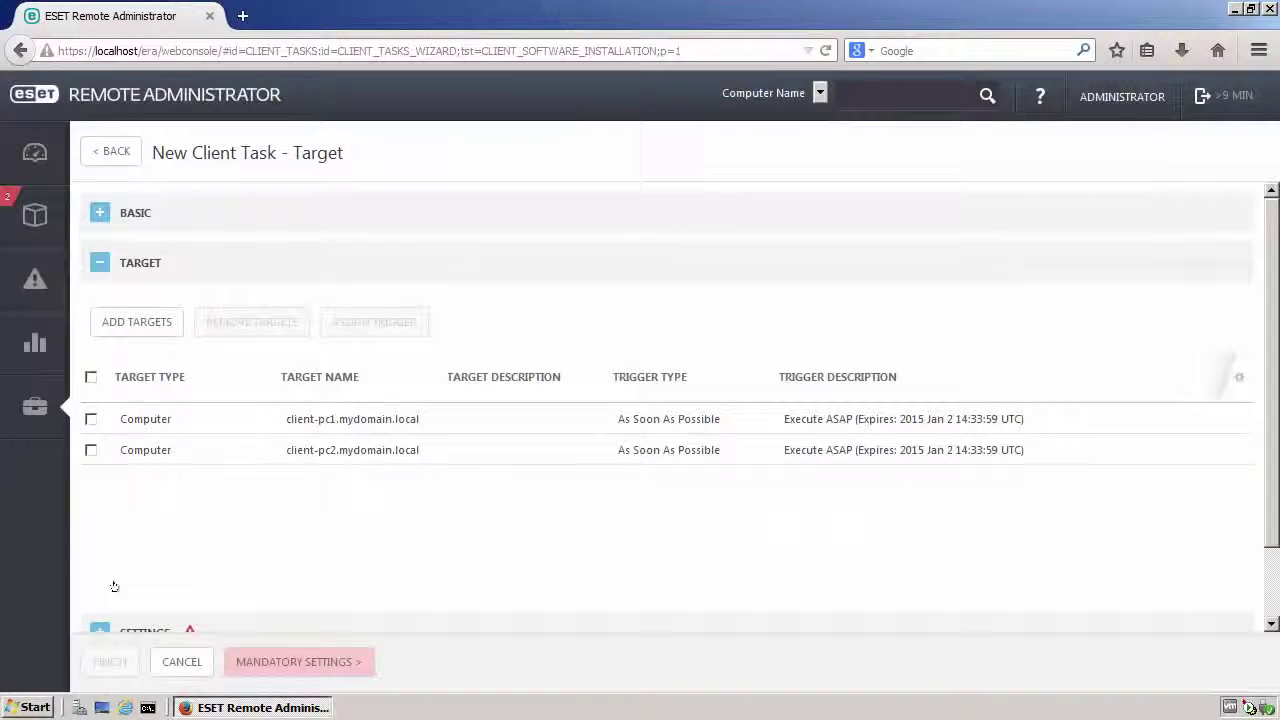
pyautogui.click(99, 262)
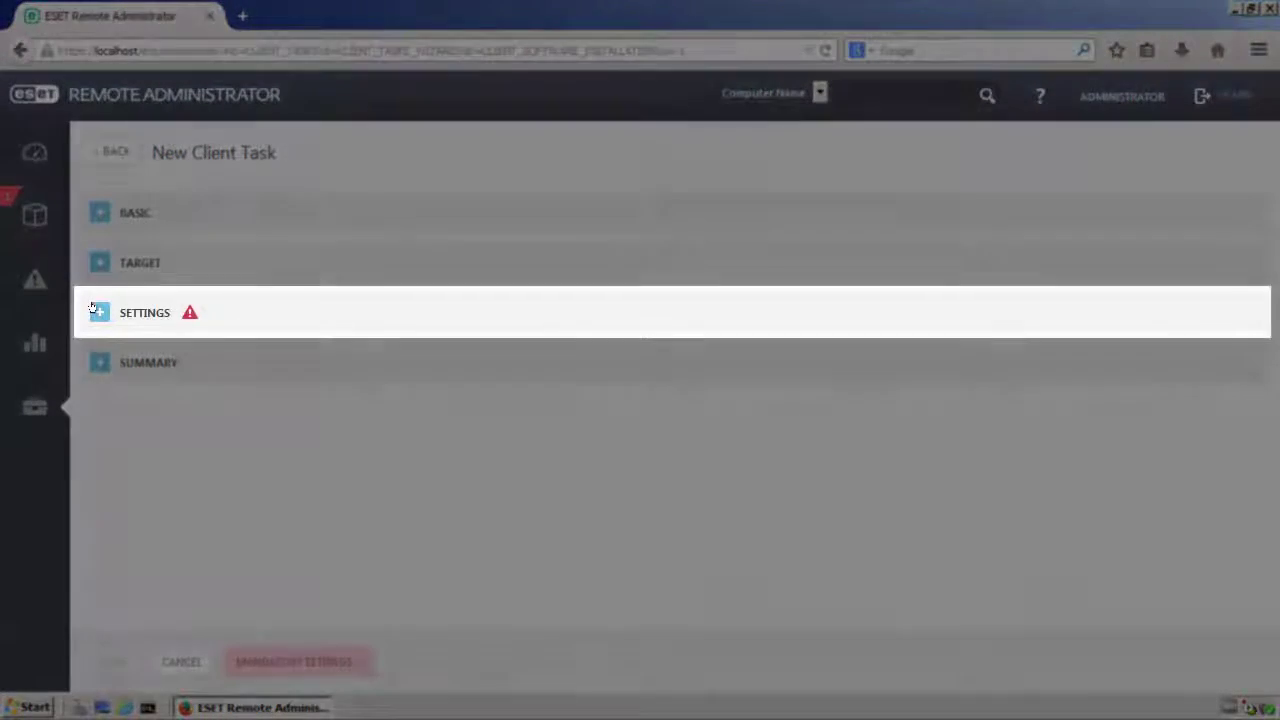
# Accept the End User License Agreement in the task settings and assign the ESET Endpoint Security license.
pyautogui.click(94, 310)
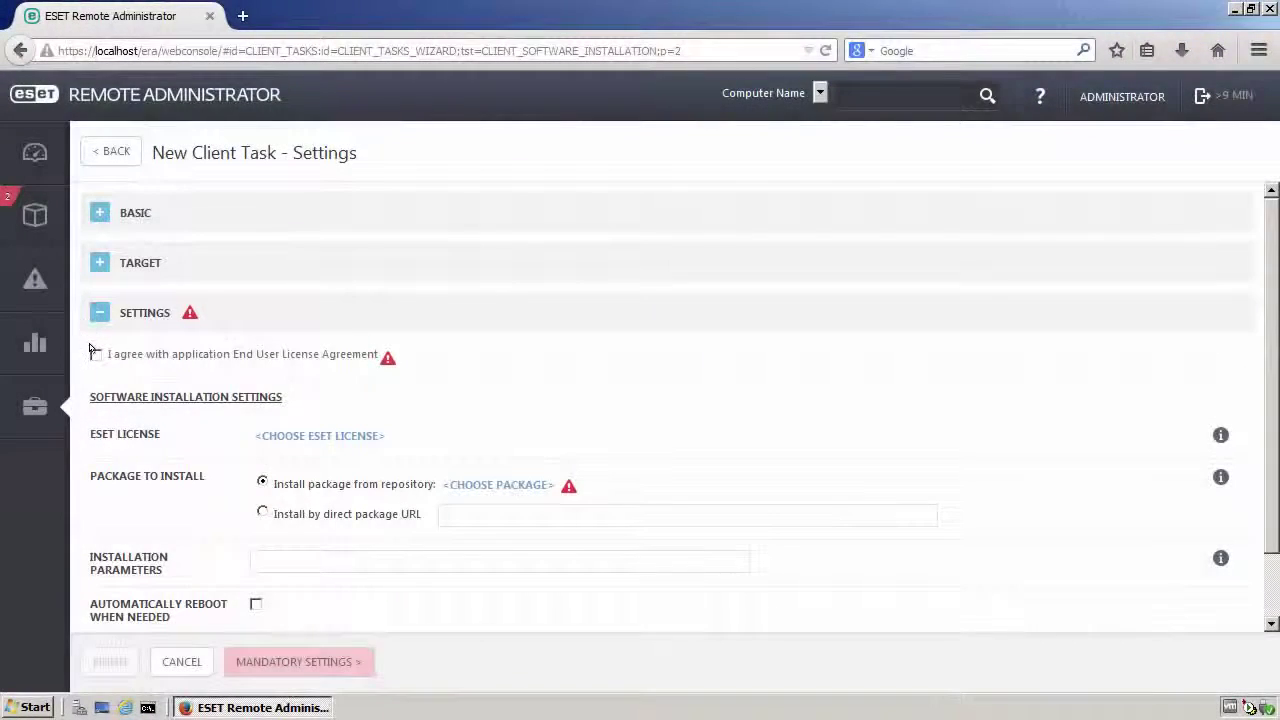
pyautogui.click(95, 354)
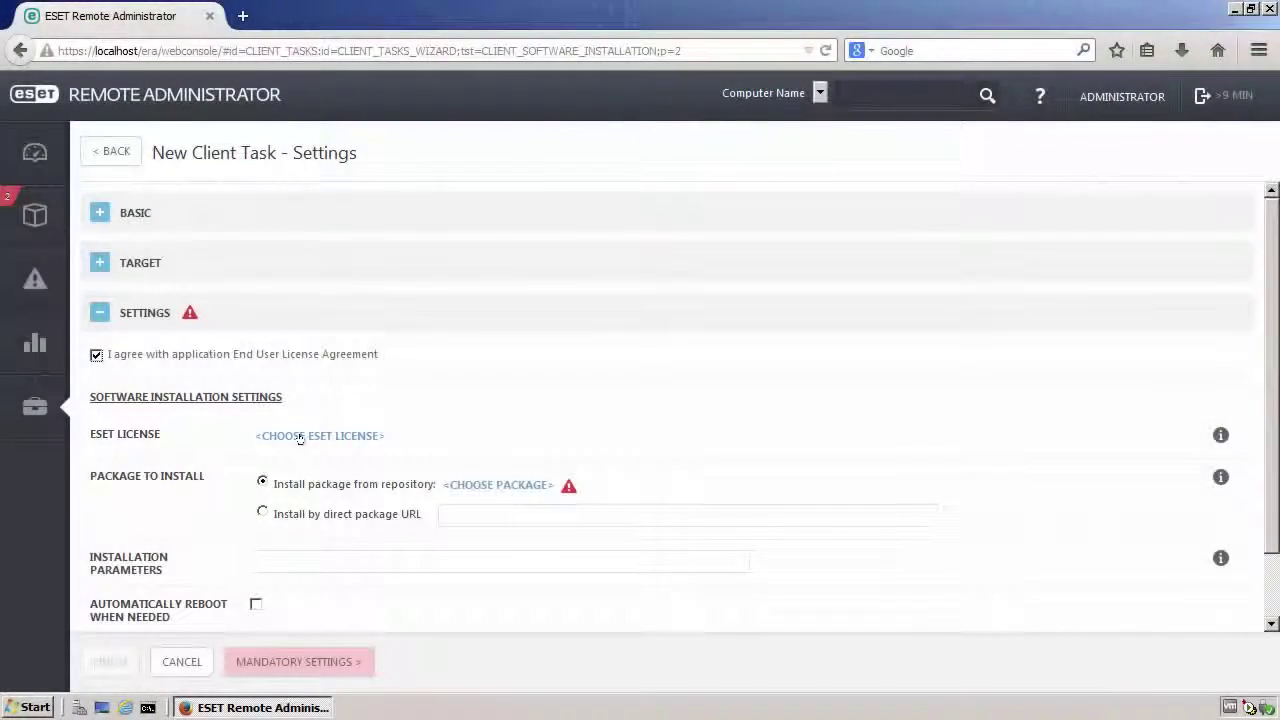
pyautogui.click(300, 437)
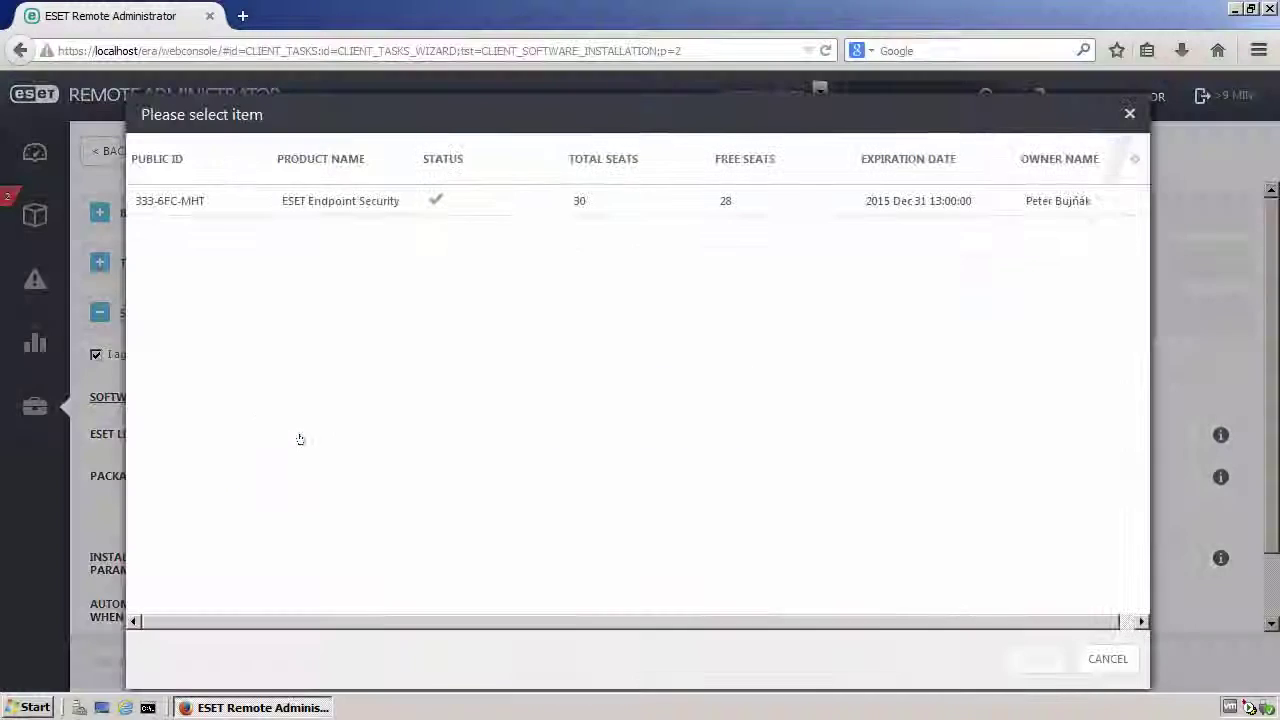
pyautogui.click(328, 205)
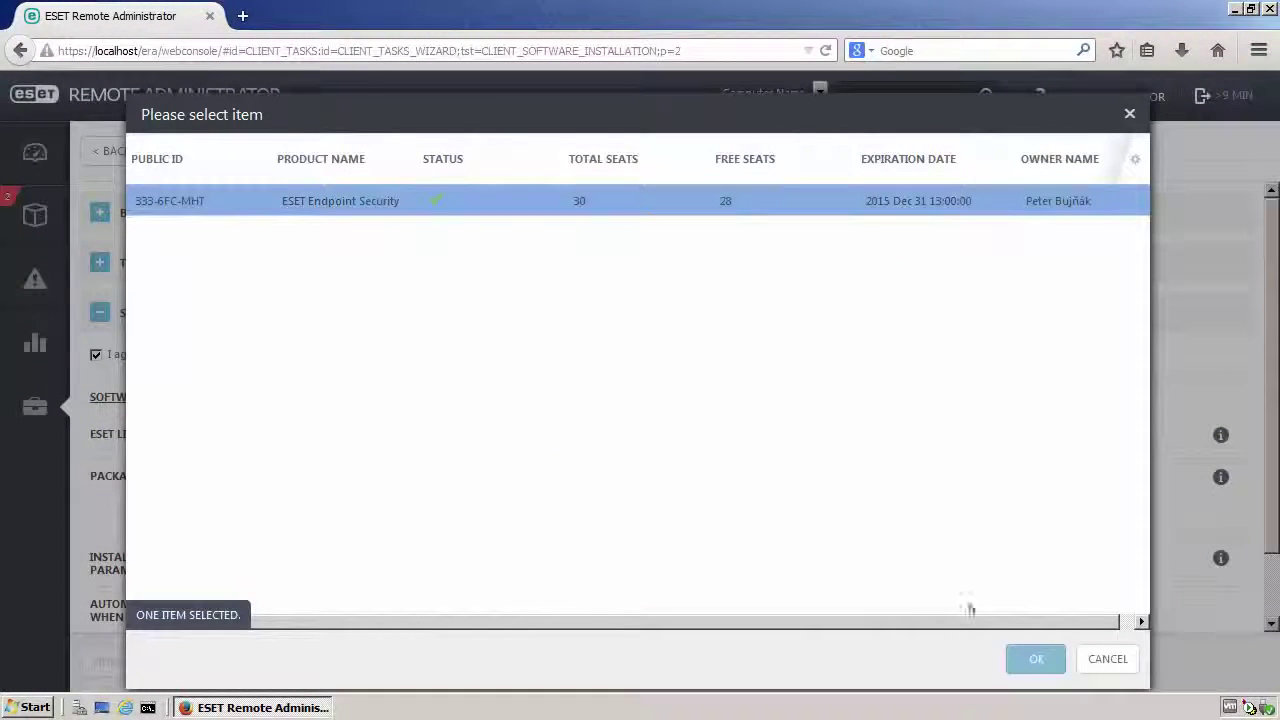
pyautogui.click(1036, 658)
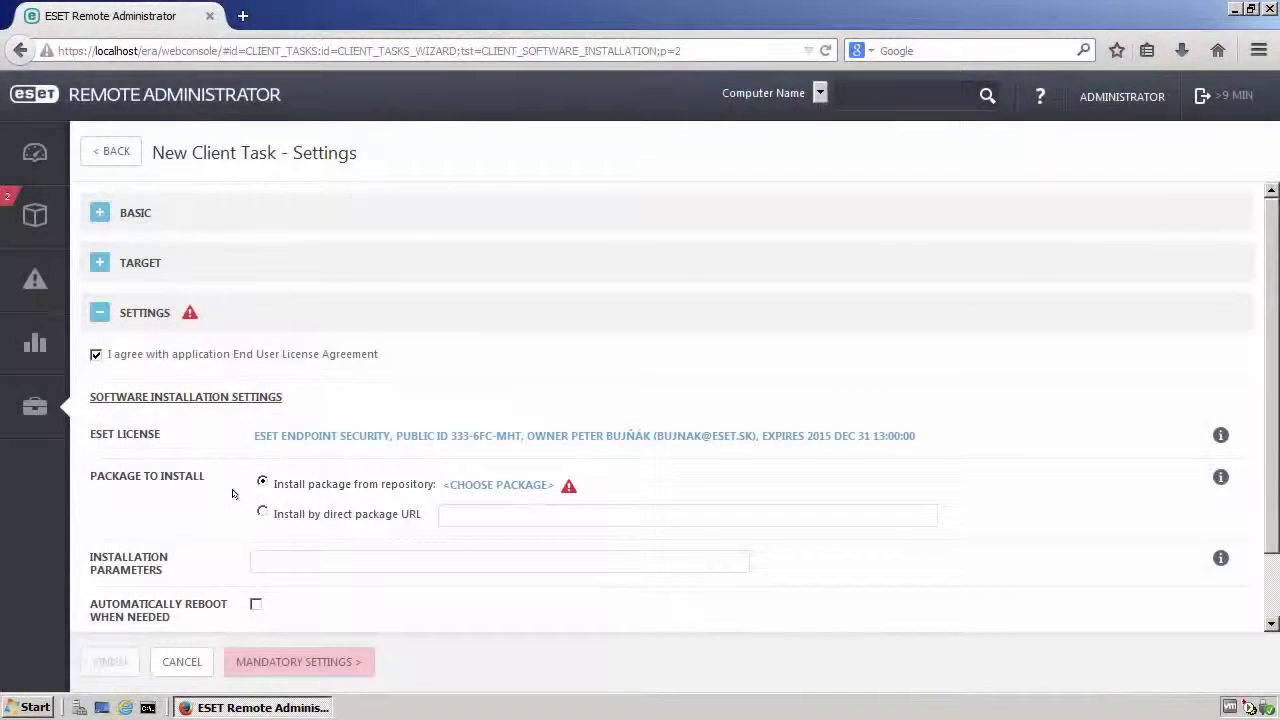
# Choose the ESET Endpoint Security for Windows package, version 6.1.2102.0 in en_US, from the repository and finish the task.
pyautogui.click(497, 484)
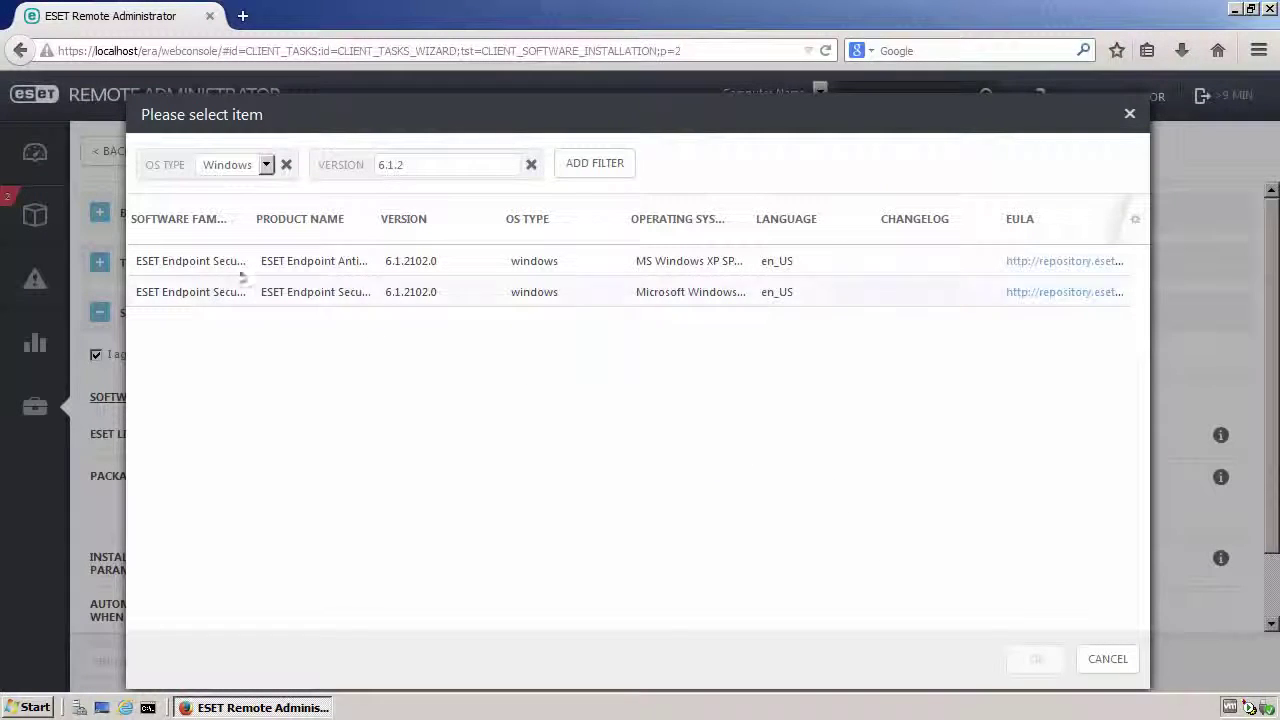
pyautogui.click(184, 294)
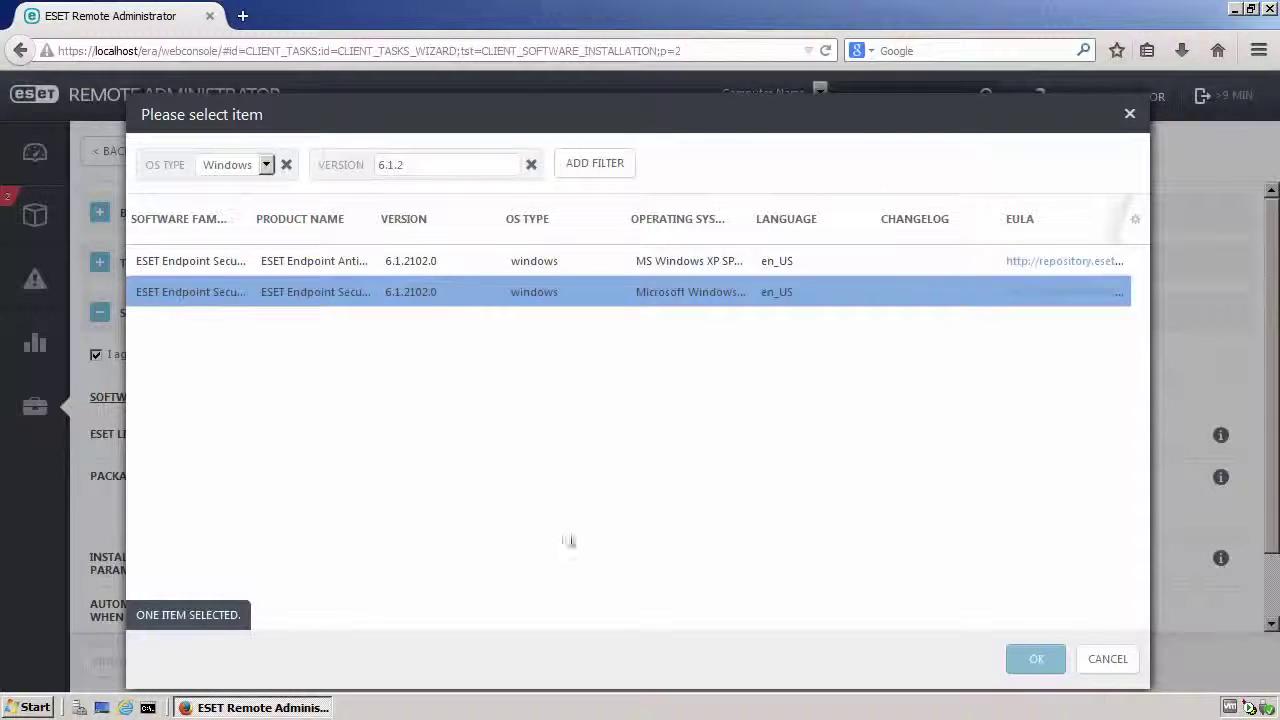
pyautogui.click(1034, 659)
pyautogui.scroll(-1, 191, 528)
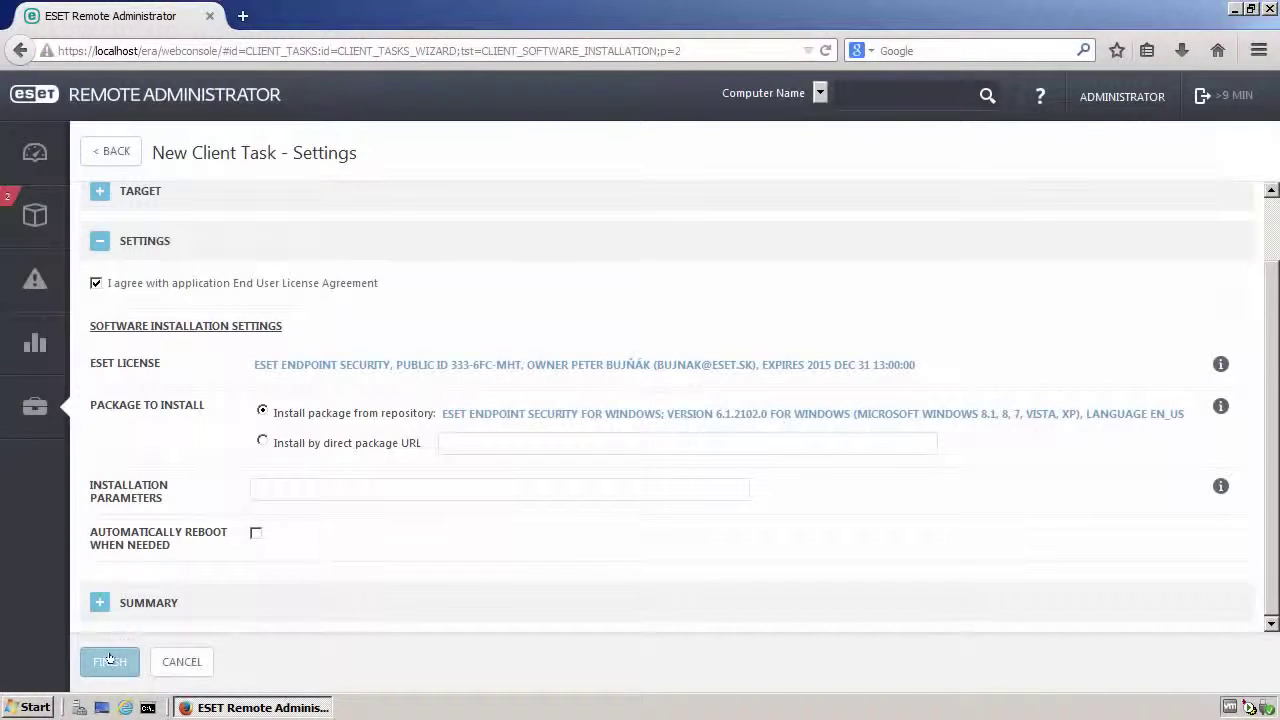
pyautogui.click(110, 660)
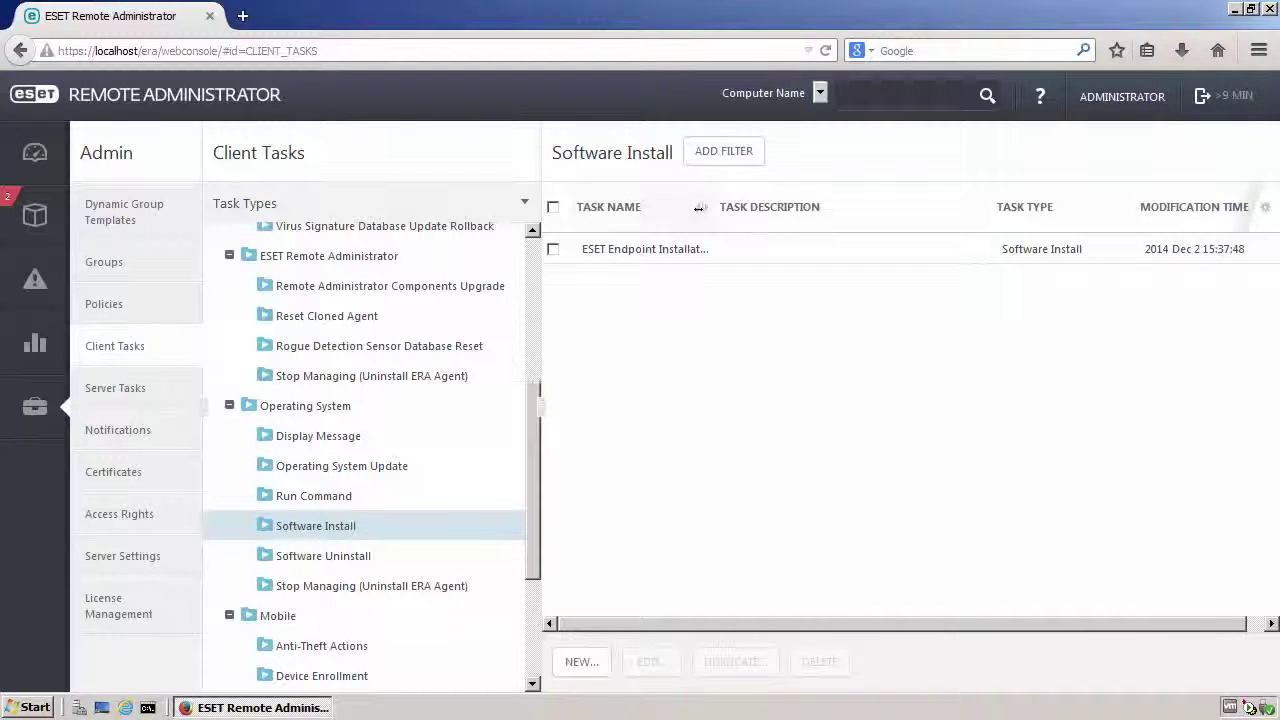
# Check the full name of the new task in the list of all client tasks and return to the computers overview.
pyautogui.moveTo(700, 207); pyautogui.dragTo(776, 207)
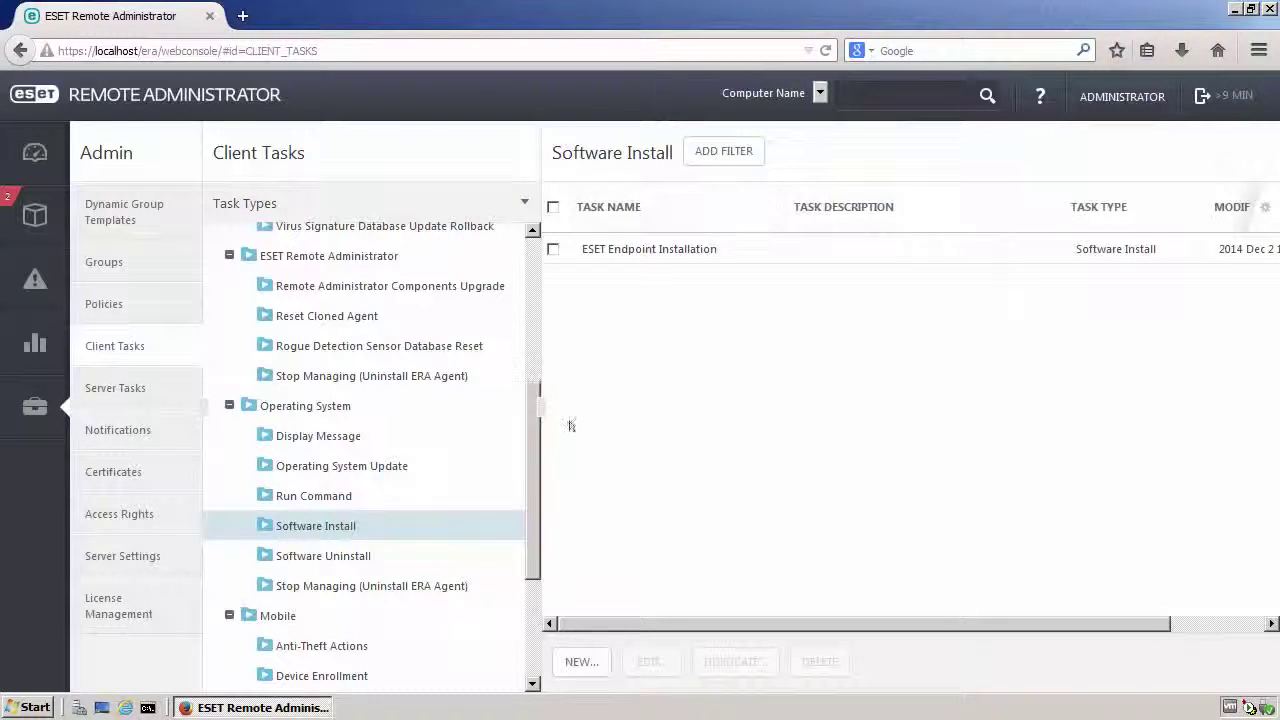
pyautogui.moveTo(530, 435); pyautogui.dragTo(529, 267)
pyautogui.click(272, 240)
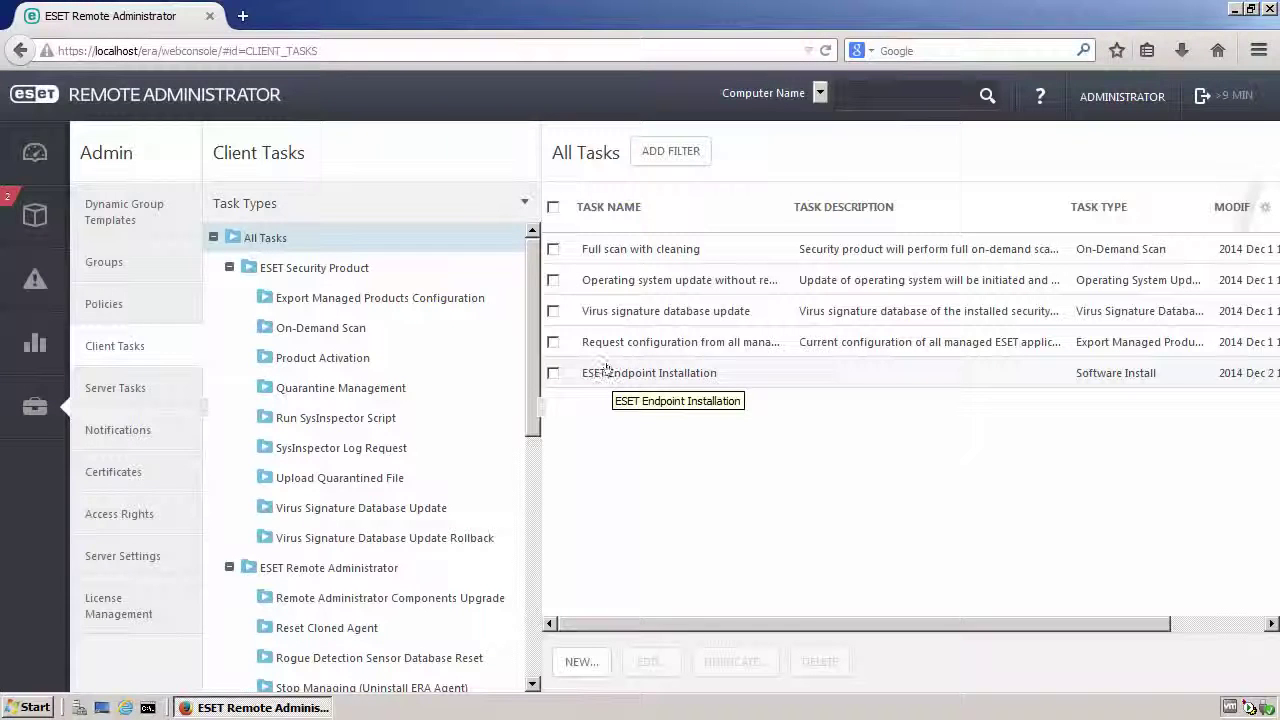
pyautogui.click(34, 215)
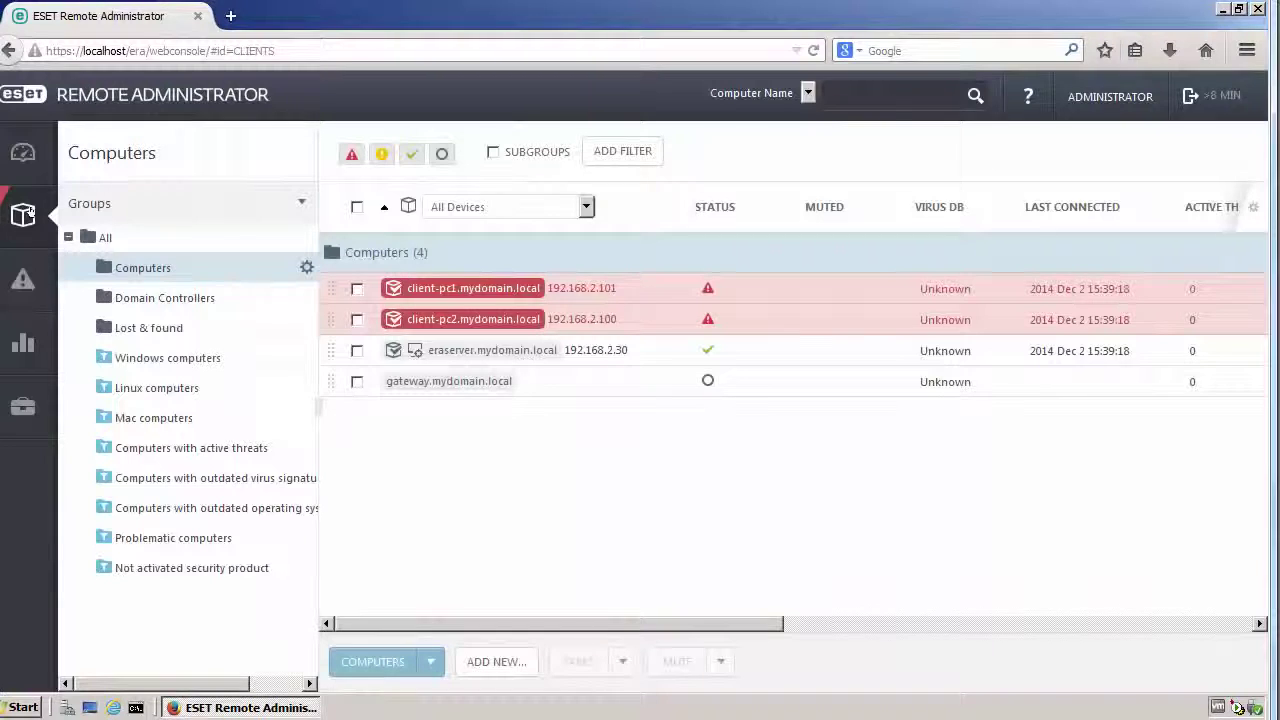
# Send a wake-up call to client-pc1.mydomain.local and dismiss the confirmation message.
pyautogui.moveTo(509, 285)
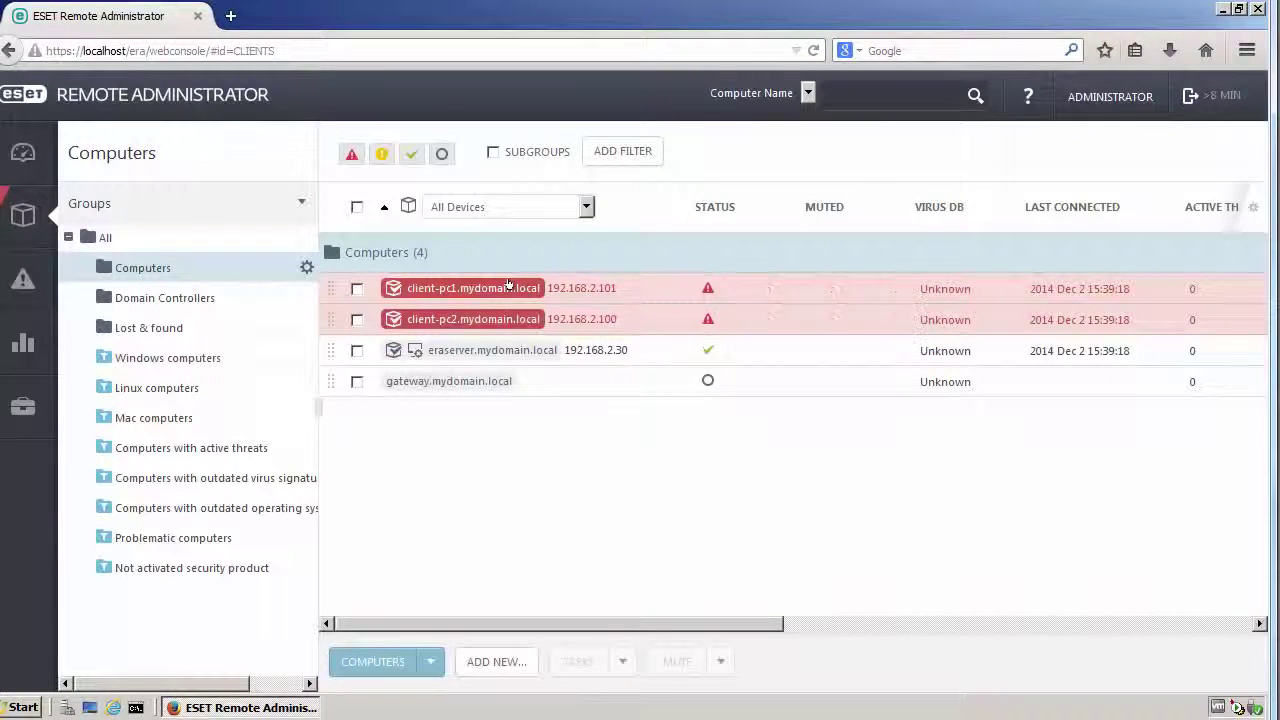
pyautogui.rightClick(509, 285)
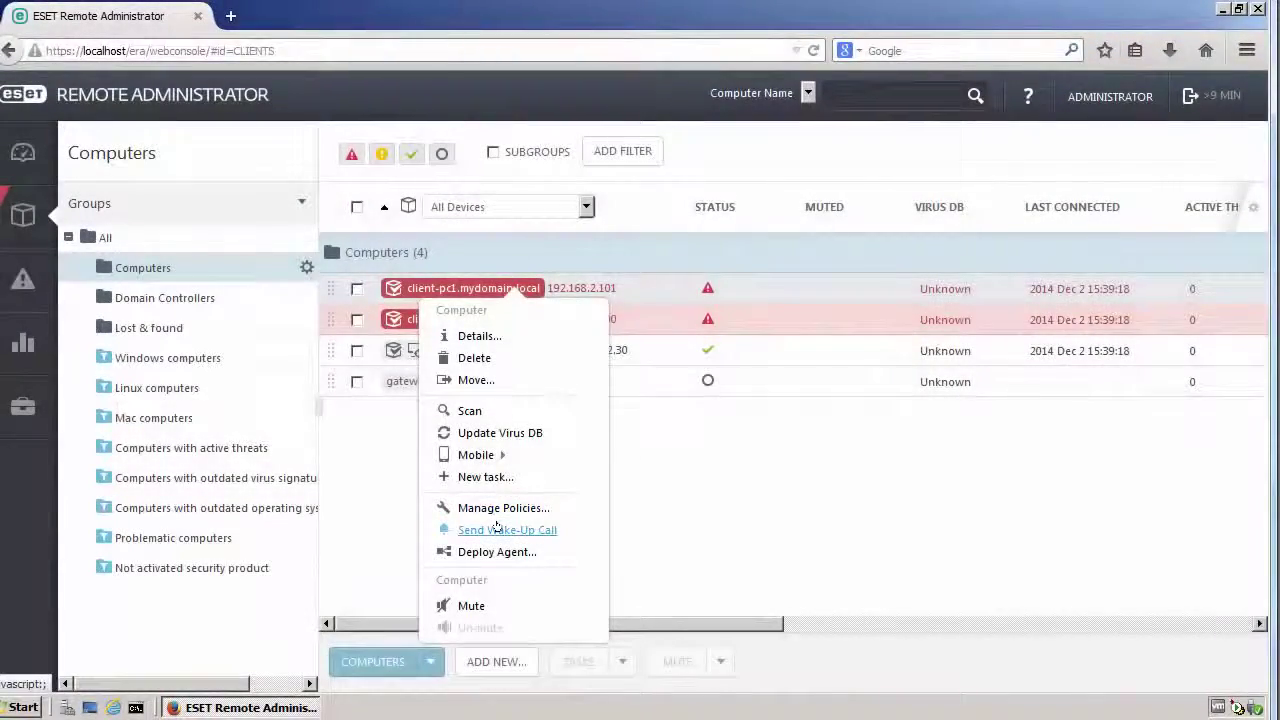
pyautogui.click(497, 529)
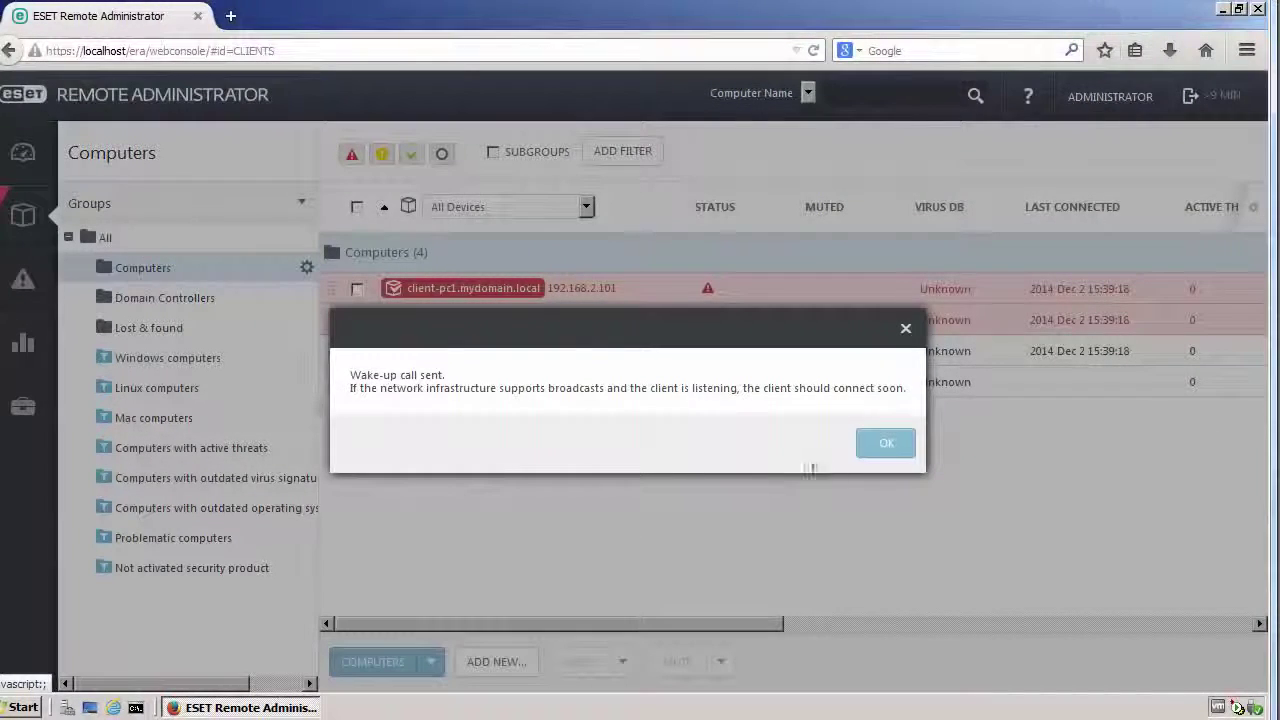
pyautogui.click(863, 441)
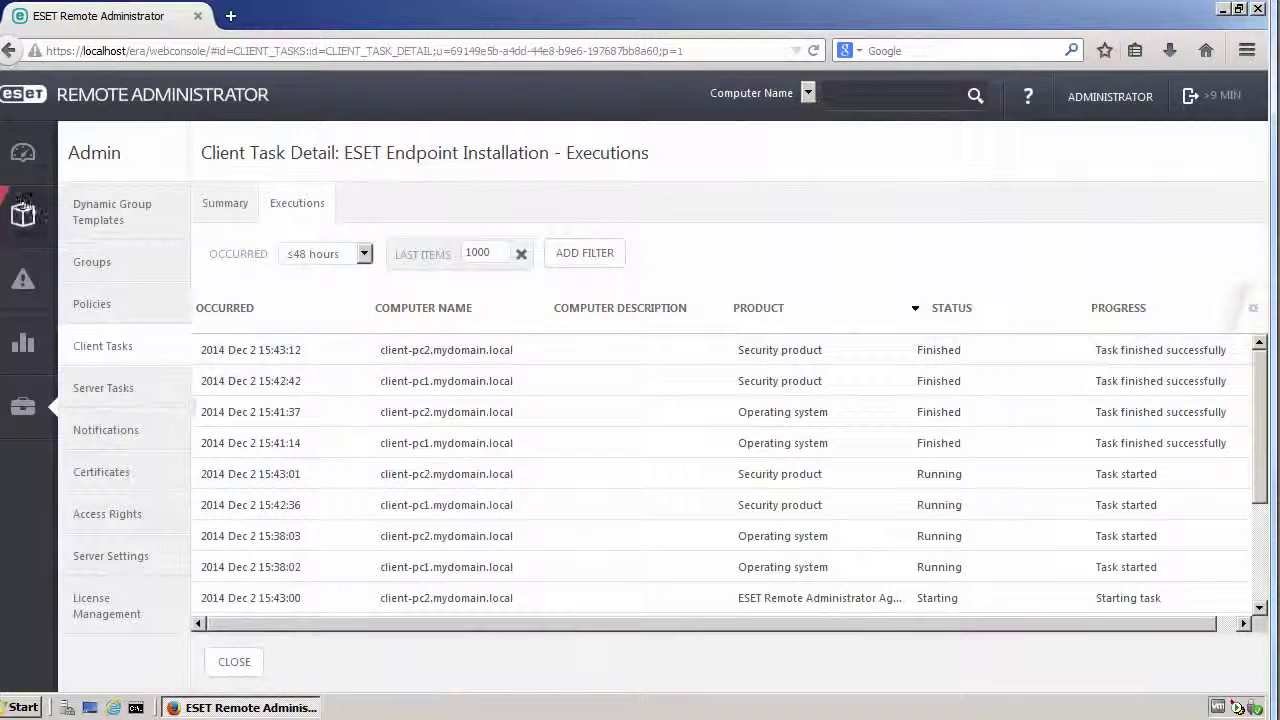
# Return to the computers overview and check the installed applications in the details of client-pc1.mydomain.local.
pyautogui.moveTo(15, 204)
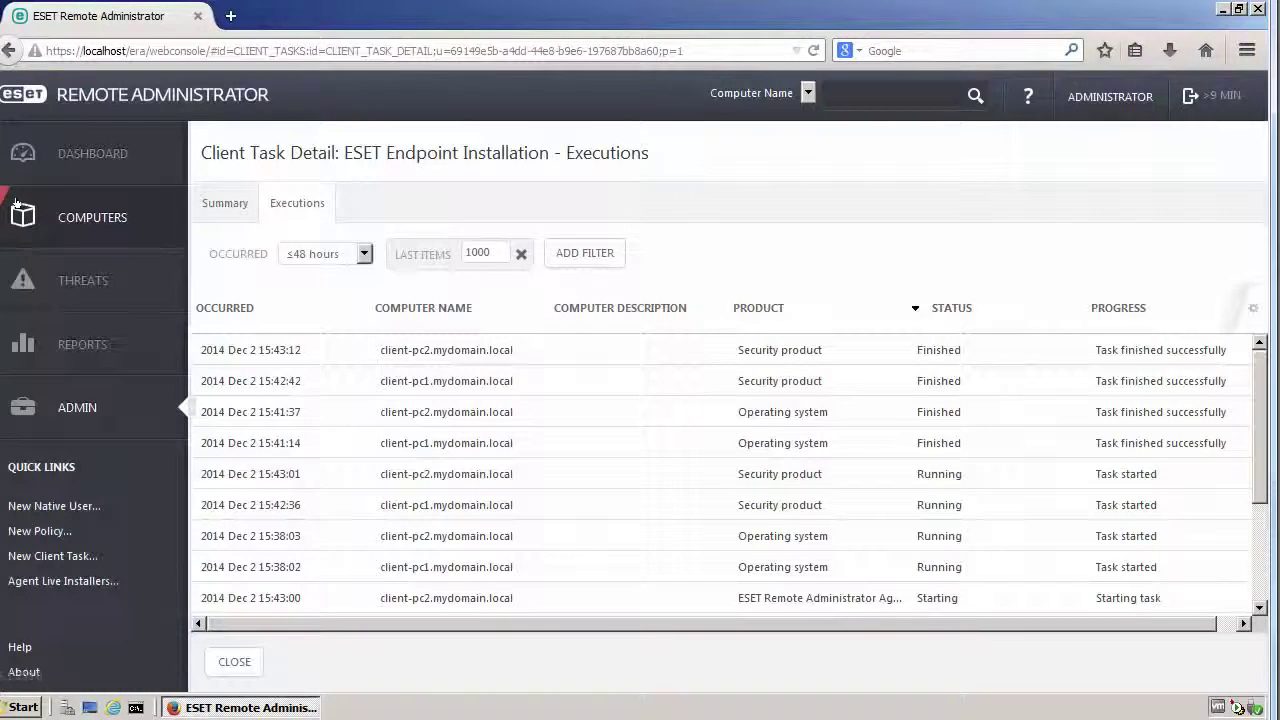
pyautogui.click(15, 204)
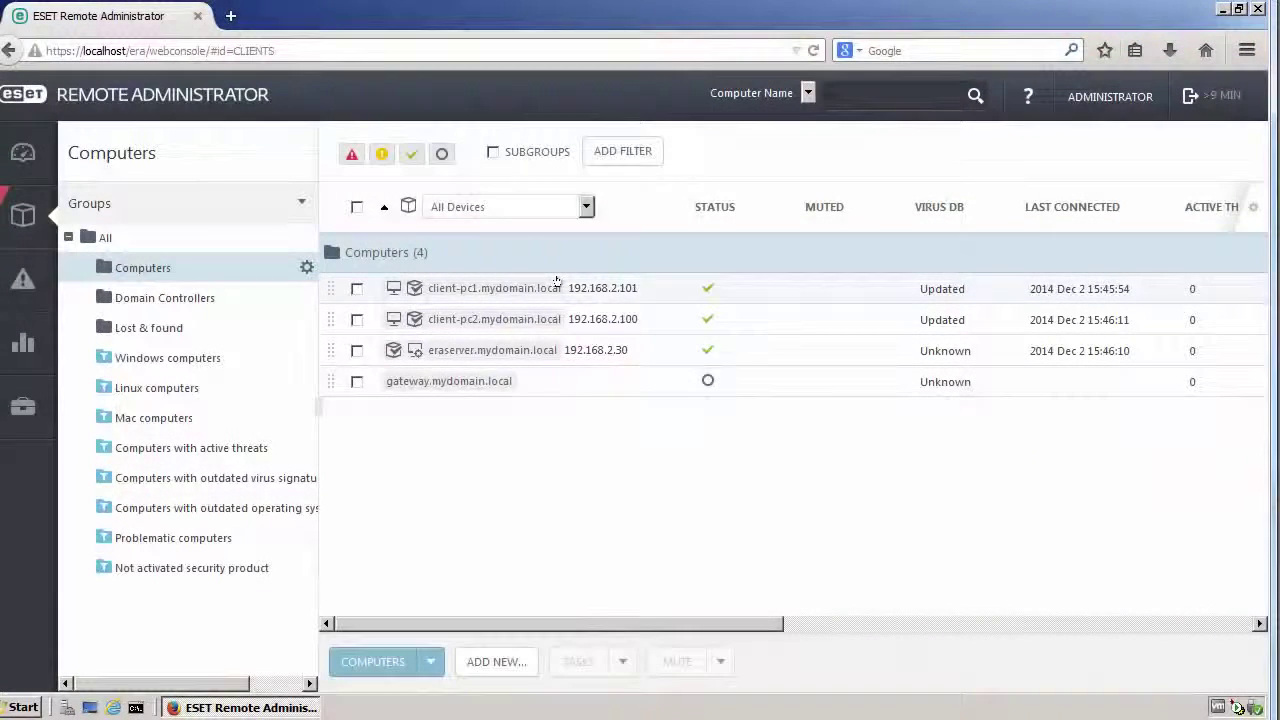
pyautogui.click(556, 283)
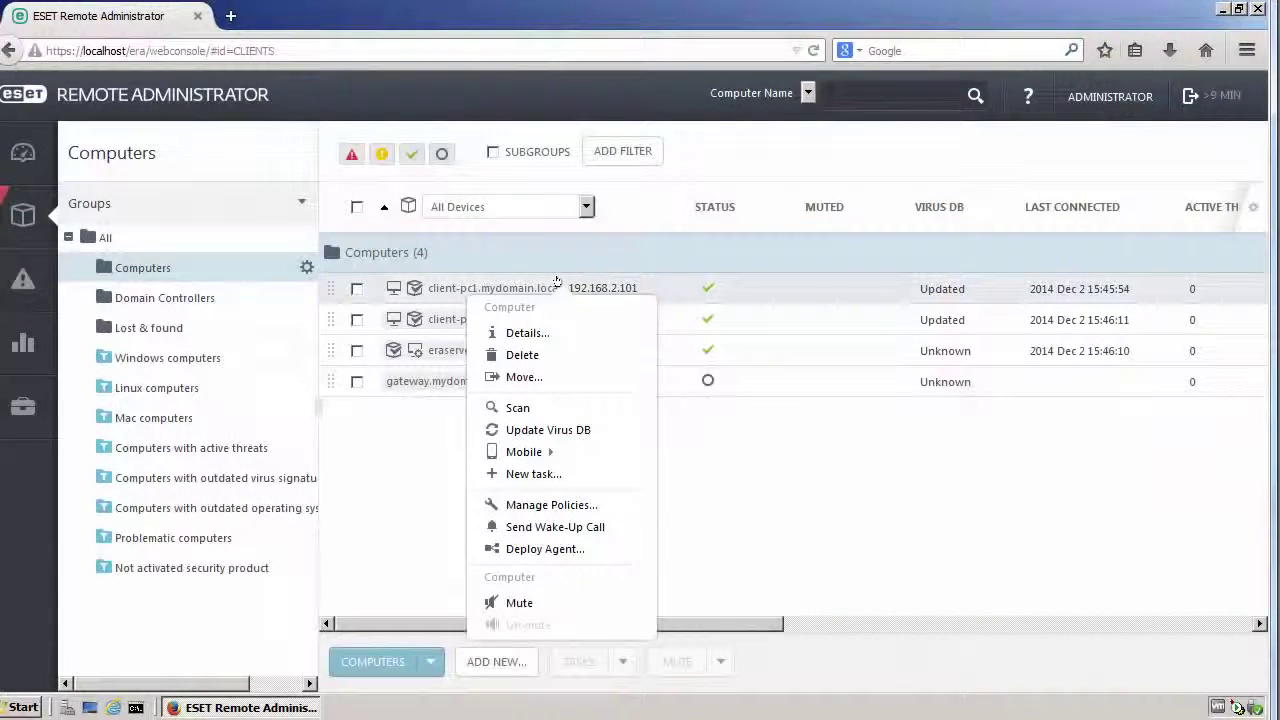
pyautogui.click(520, 332)
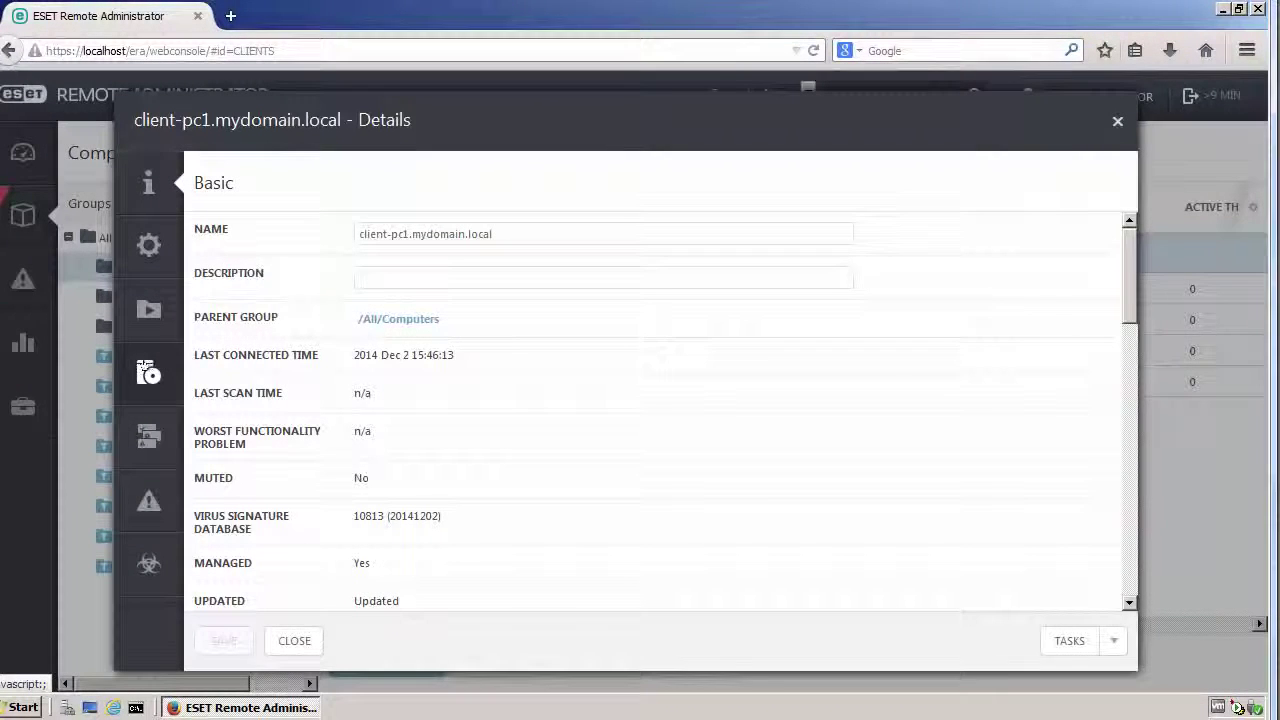
pyautogui.click(137, 368)
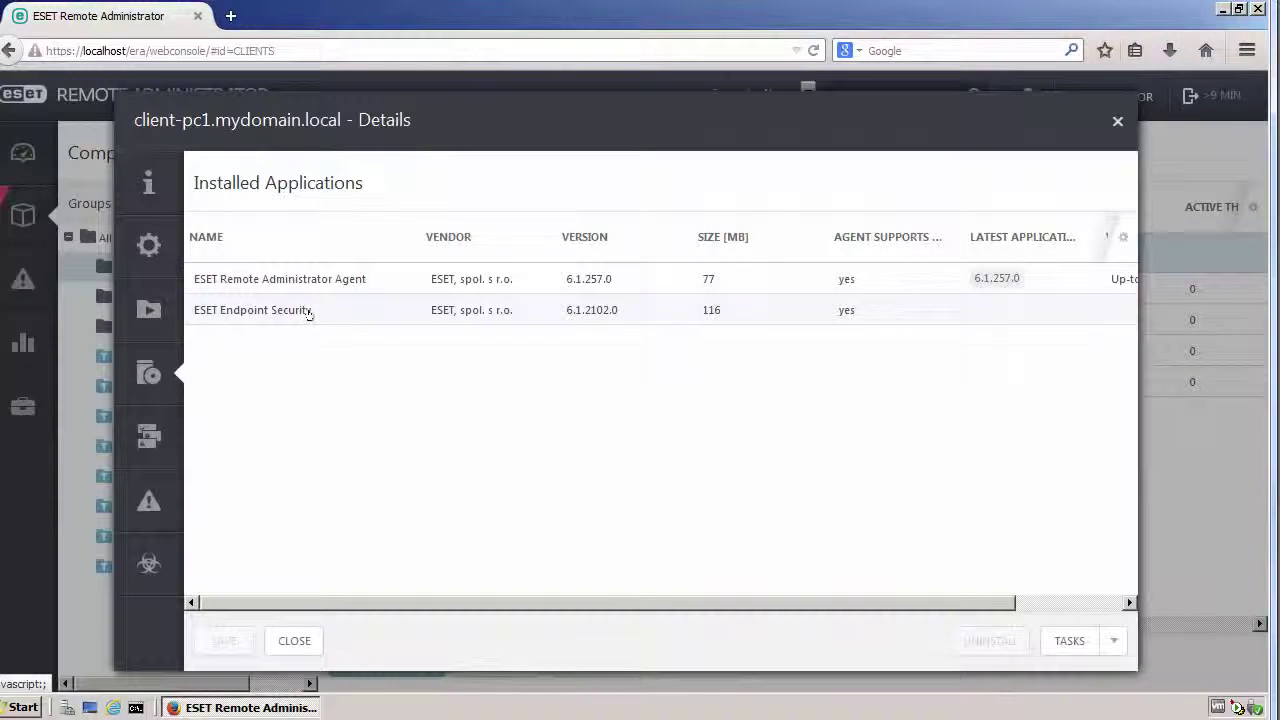